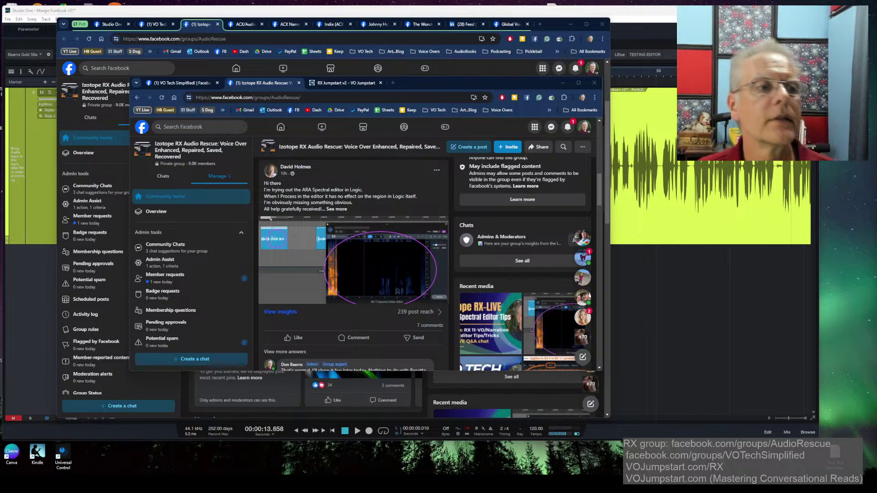
- Minimize the rear browser window, then enlarge and reposition the window showing the Izotope RX Audio Rescue group
click(570, 25)
drag(453, 86, 429, 88)
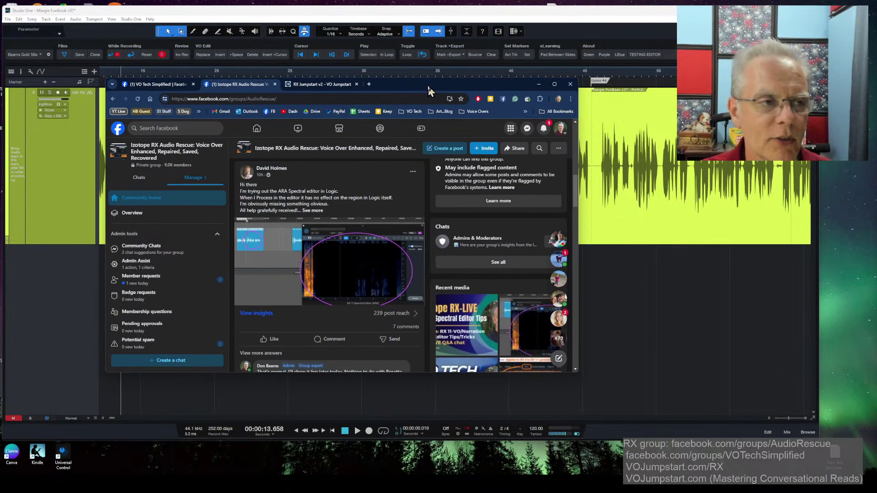
drag(584, 375, 609, 387)
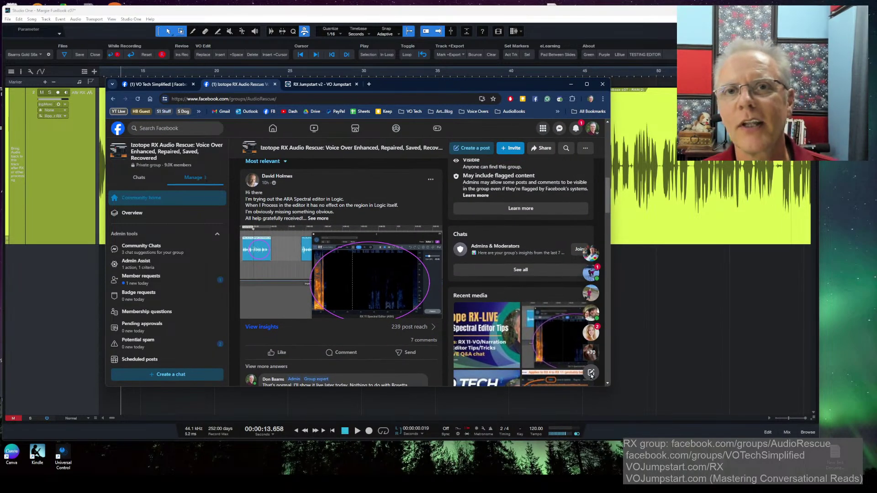
drag(442, 89, 440, 73)
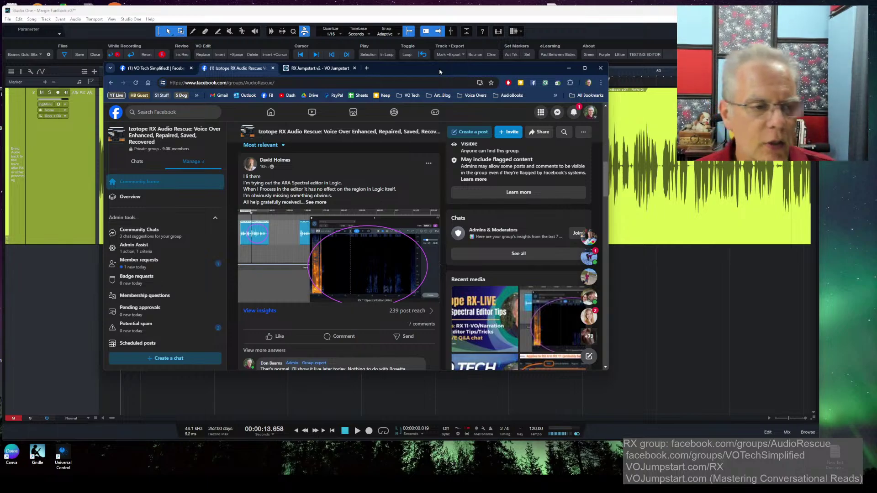
- View the VO Tech Simplified group and the RX Jumpstart v2 page, then minimize the browser to reveal Studio One
scroll(262, 238, down, 1)
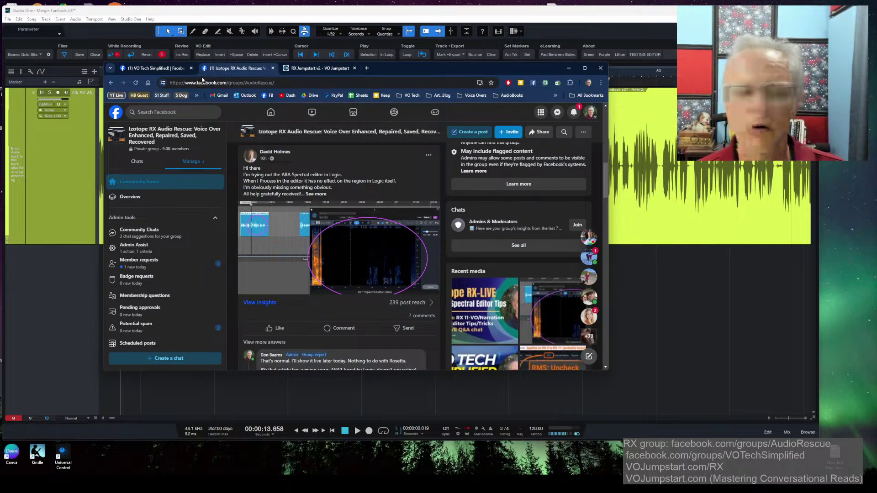
click(169, 70)
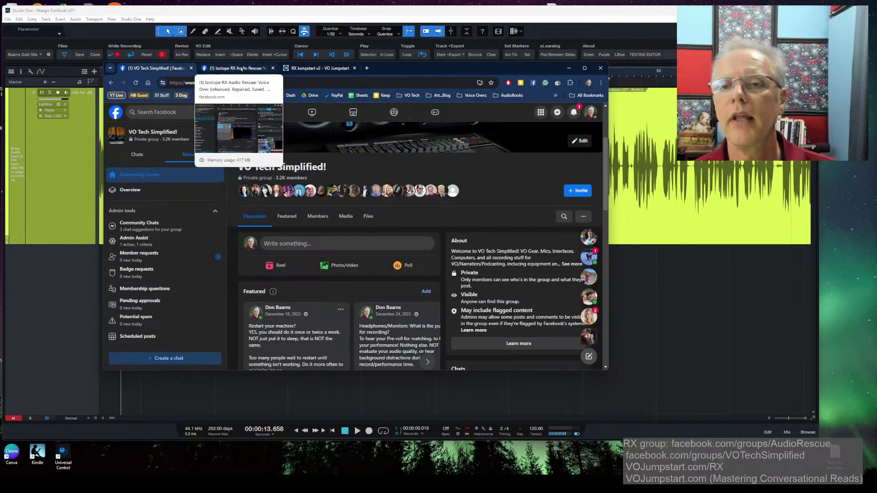
click(312, 71)
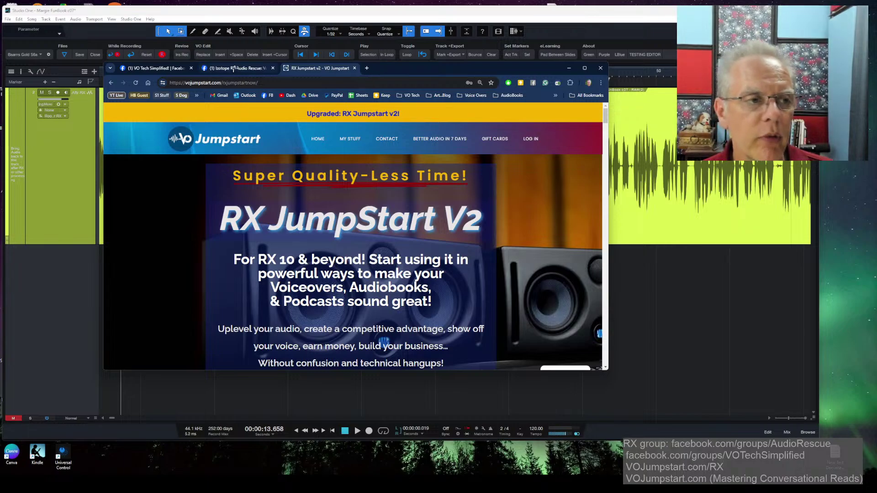
click(568, 69)
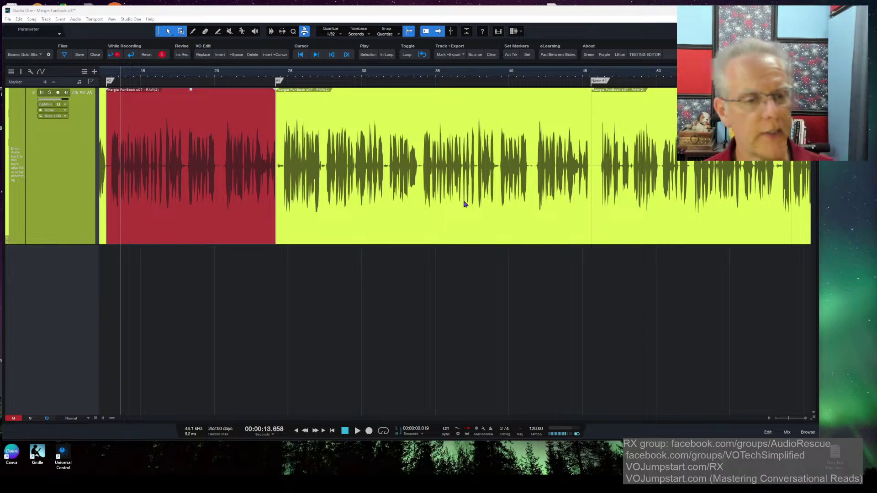
- Open the red audio event in the RX 11 Spectral Editor as its event editor and reposition the editor window
click(118, 75)
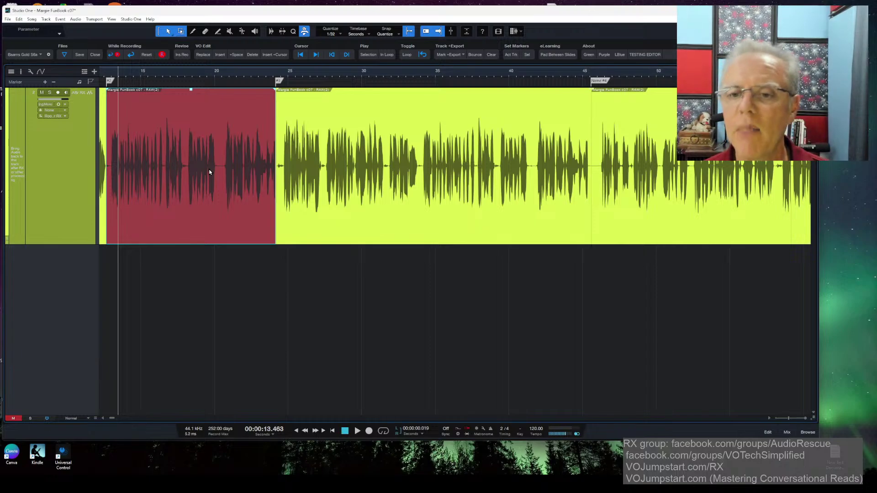
right_click(184, 226)
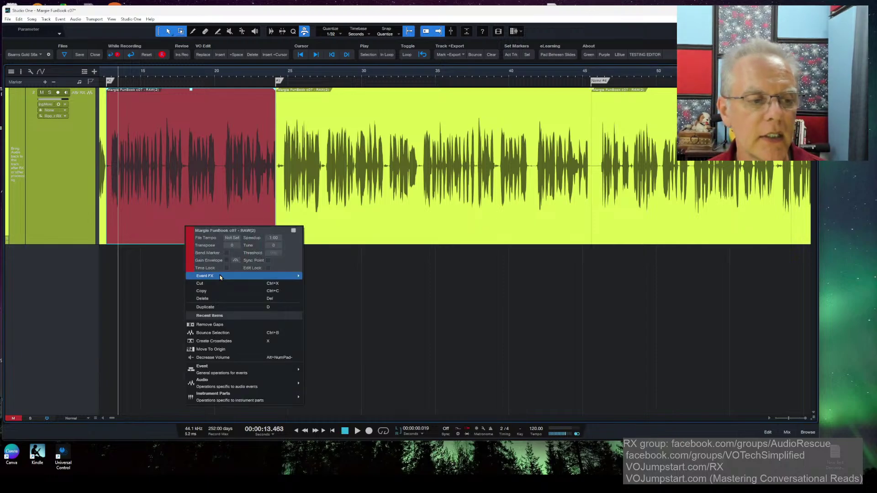
mouse_move(221, 275)
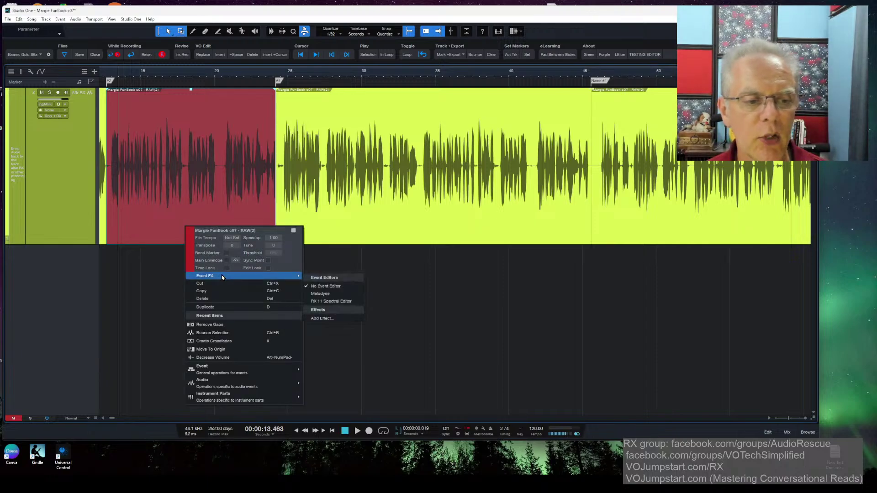
click(338, 301)
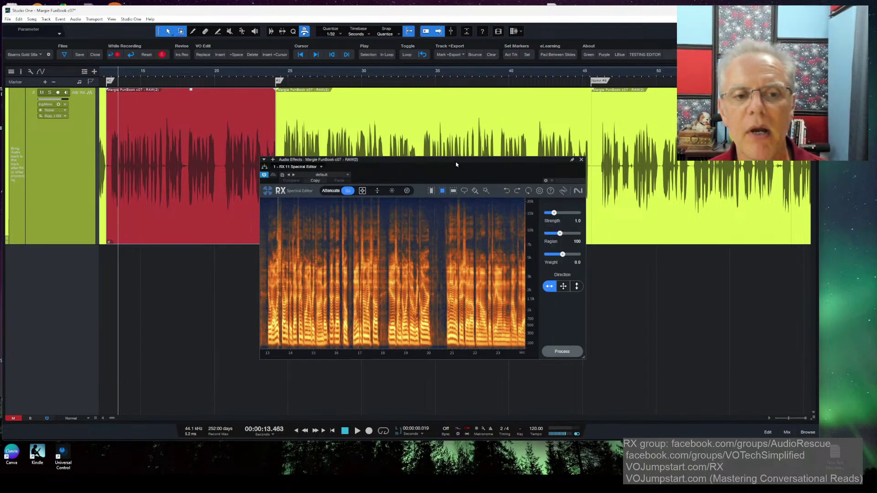
drag(456, 165, 453, 137)
- Apply 60 dB of Gain to a spectral region from about 16.7 to 20.8 seconds, between roughly 1 kHz and 10 kHz
drag(350, 200, 444, 285)
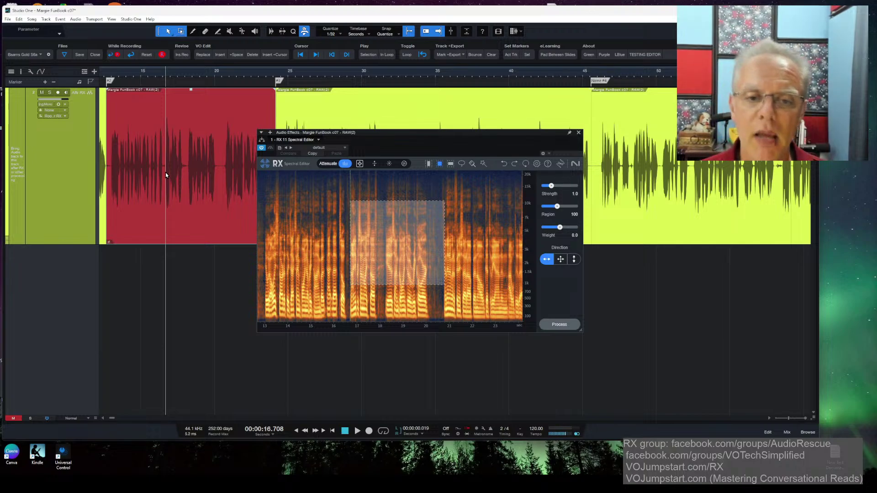
click(375, 163)
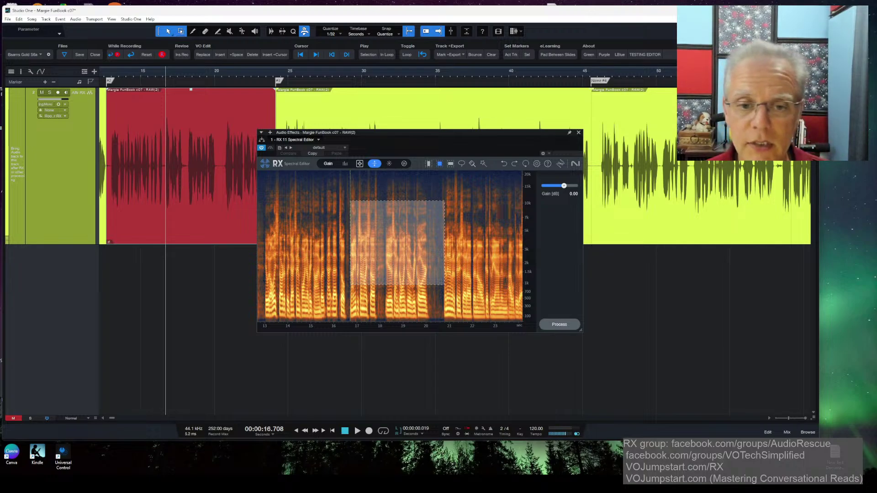
drag(565, 185, 582, 187)
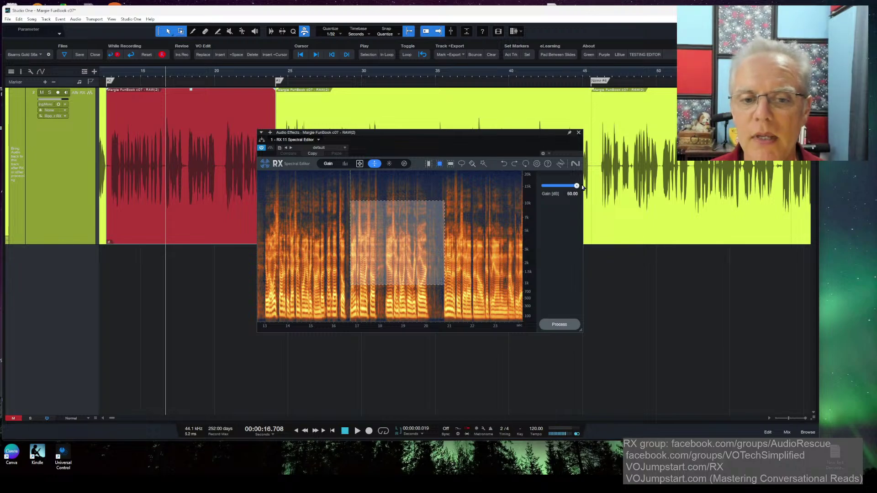
click(564, 326)
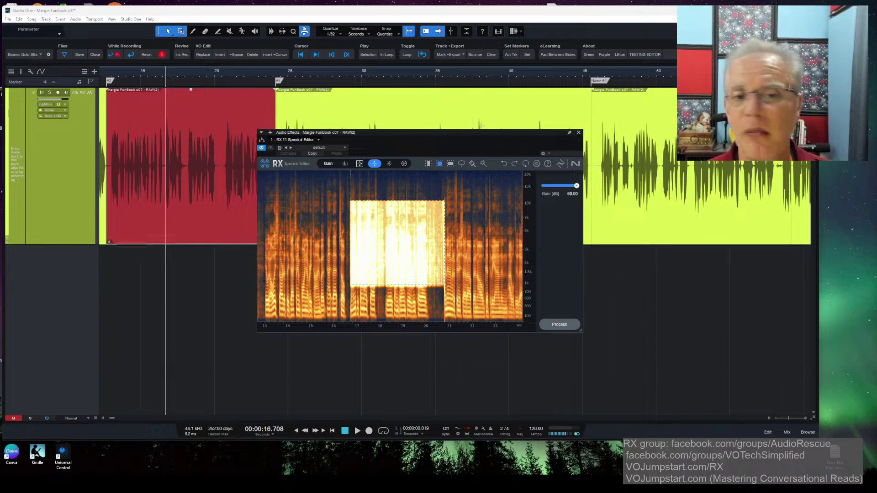
drag(492, 134, 480, 109)
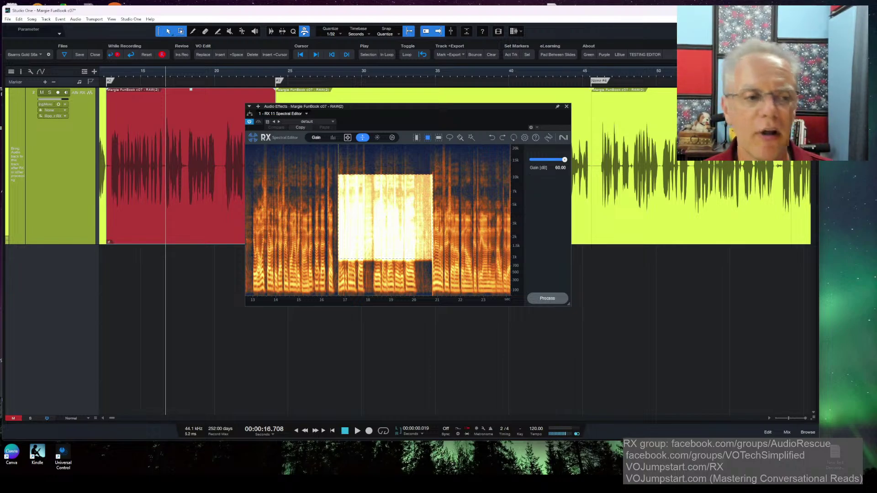
- Move the spectral editor clear of the red event and enlarge the timeline to compare its waveform with the spectrogram
click(321, 169)
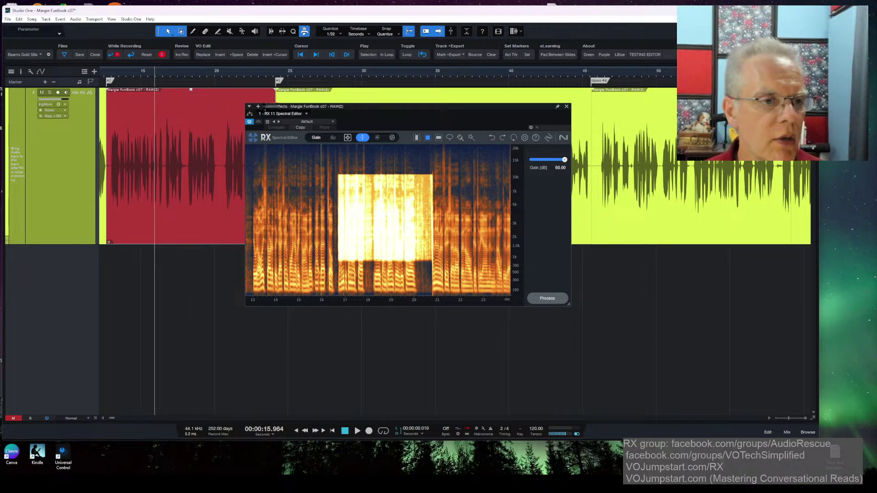
drag(368, 108, 415, 125)
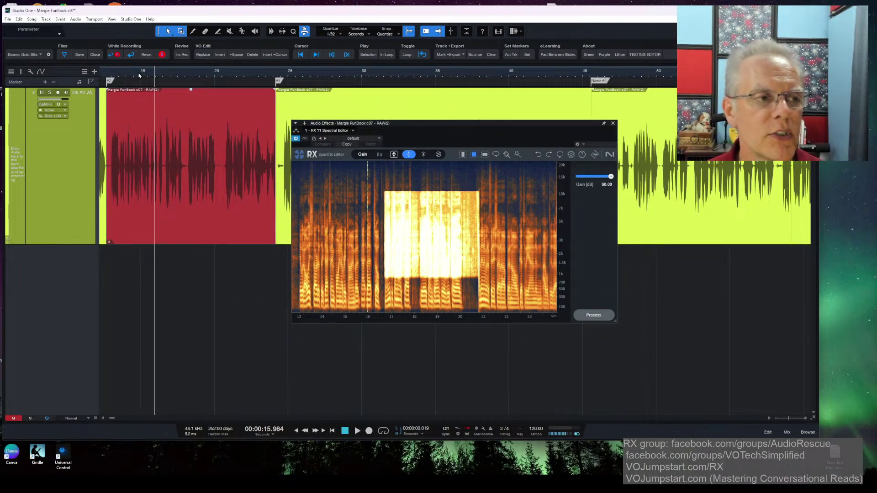
scroll(146, 77, left, 2)
scroll(159, 78, up, 4)
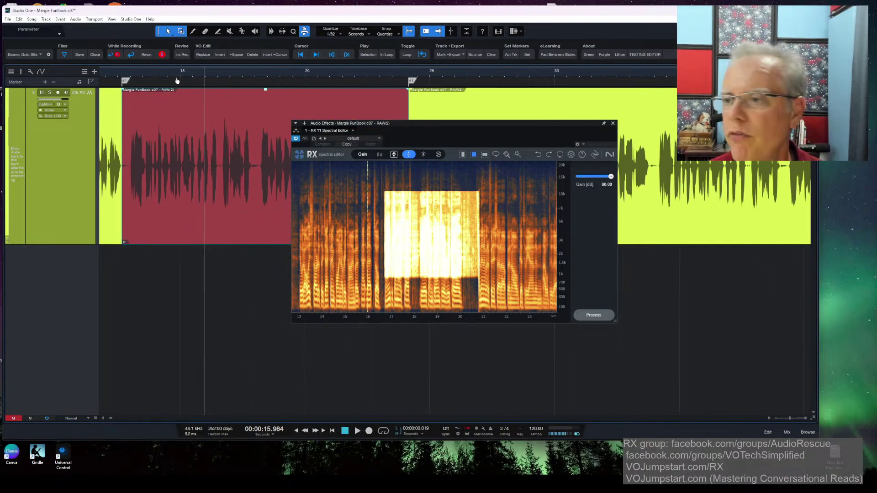
drag(436, 123, 398, 224)
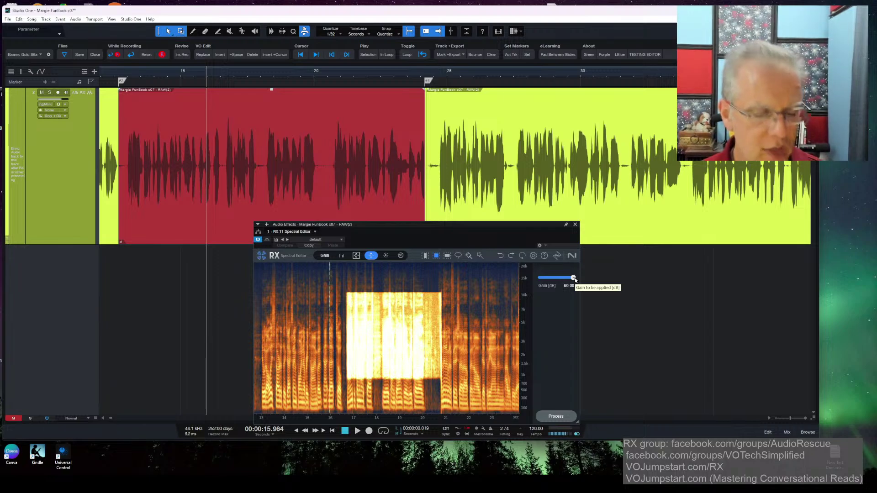
- Remove the processed RX 11 Spectral Editor from the red event and add a fresh one as its event editor
key(alt+F4)
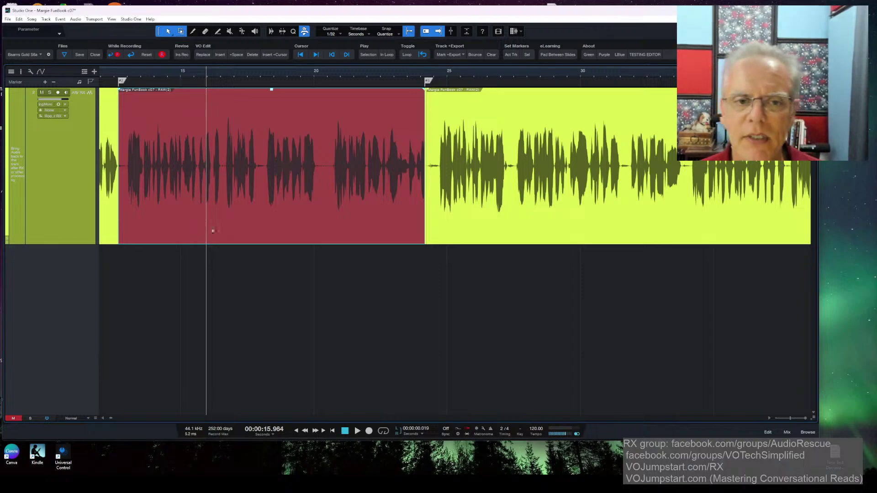
right_click(183, 232)
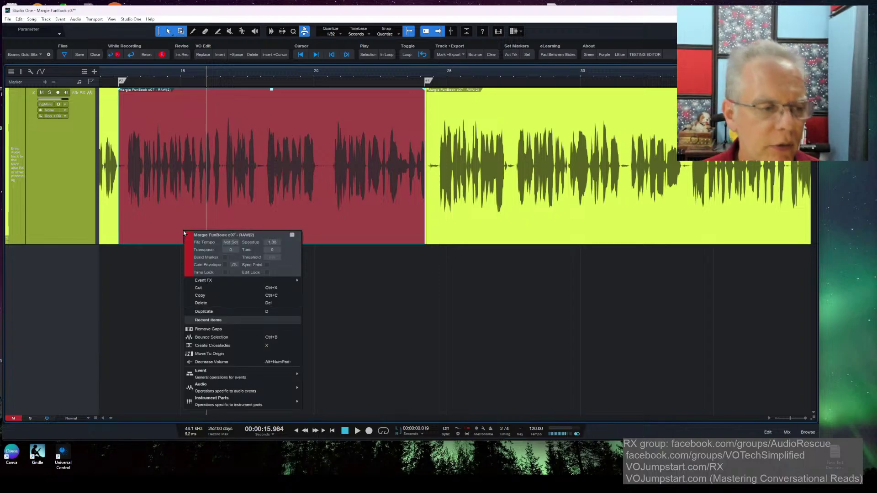
mouse_move(294, 283)
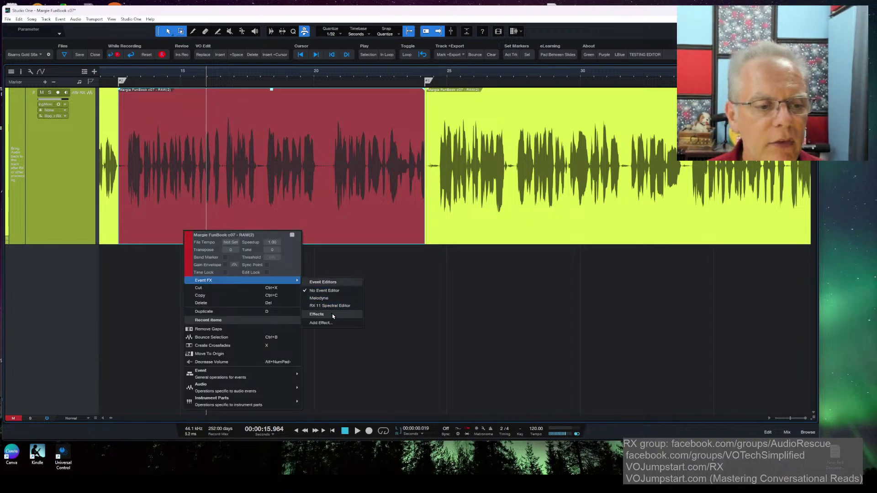
click(344, 306)
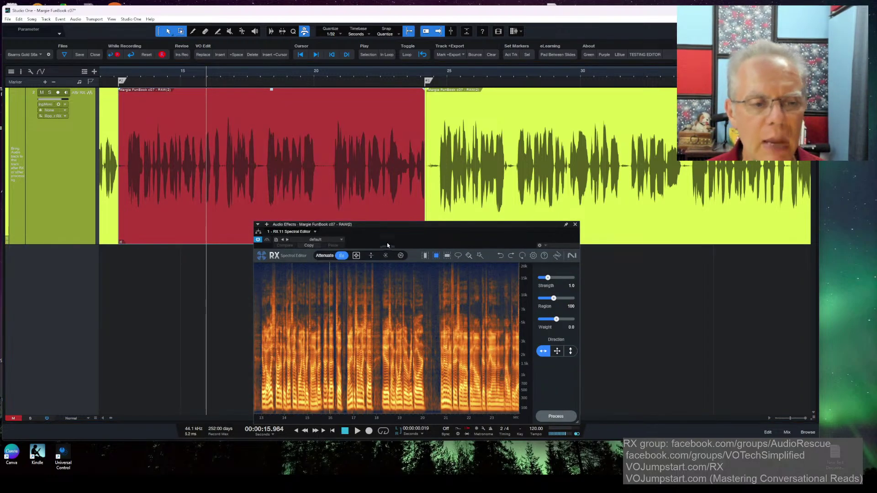
- Apply Gain of -100 dB across all frequencies to a time selection from about 17.4 to 21.4 seconds
drag(342, 242, 414, 303)
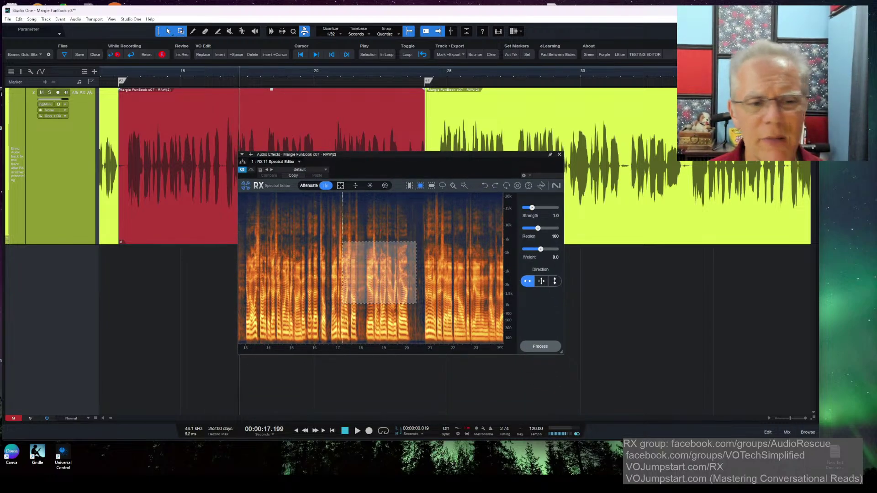
drag(428, 157, 439, 194)
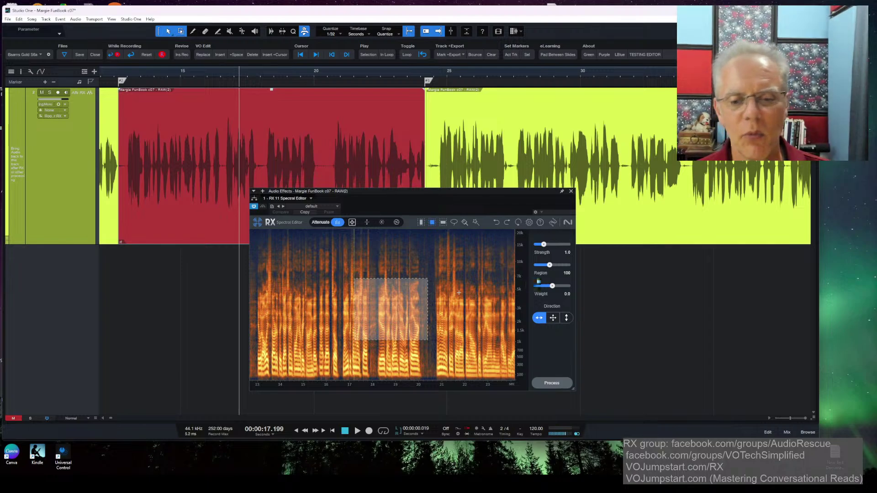
click(367, 223)
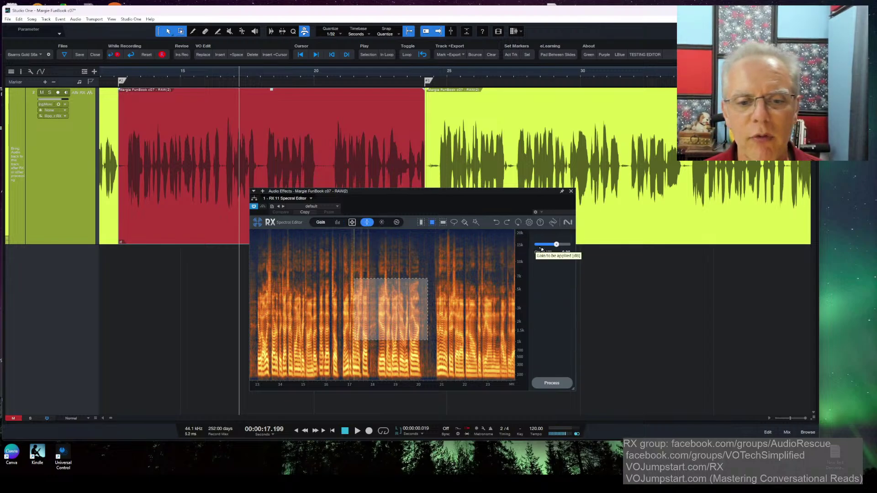
drag(556, 244, 533, 249)
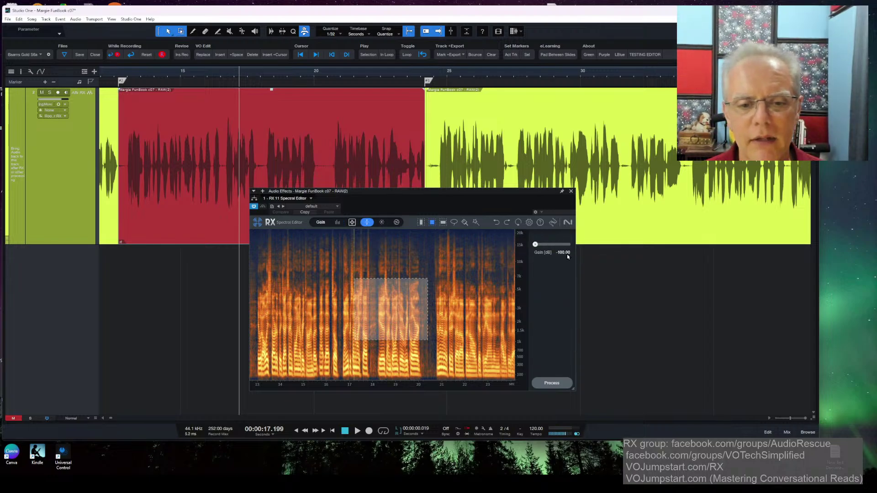
click(342, 283)
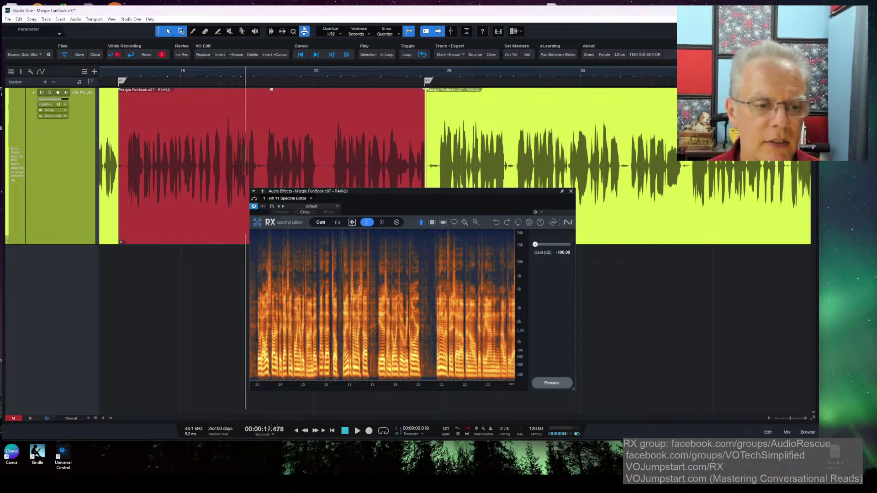
drag(359, 274, 450, 240)
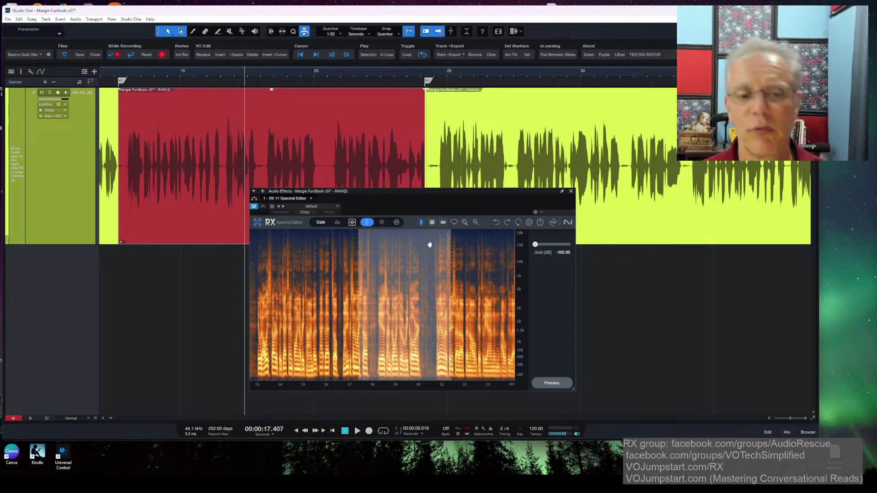
click(552, 383)
- Place the playhead at about 15.1 seconds and play the red event through the silenced section
click(313, 282)
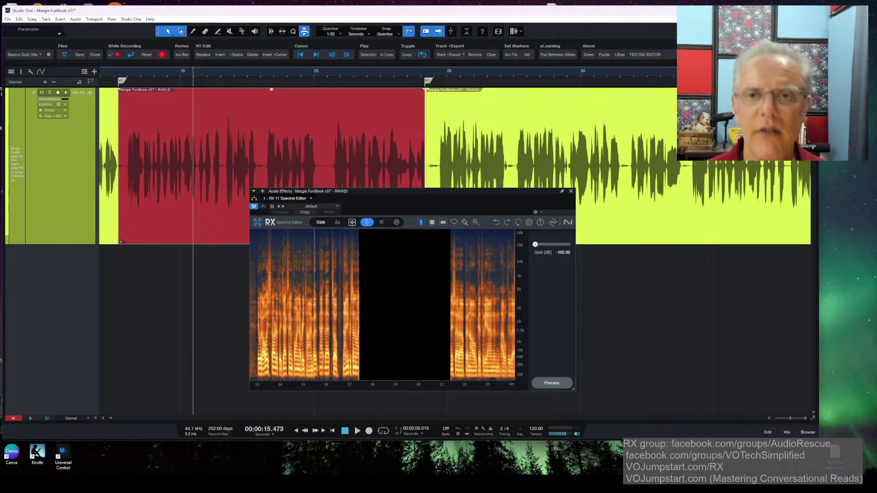
click(285, 272)
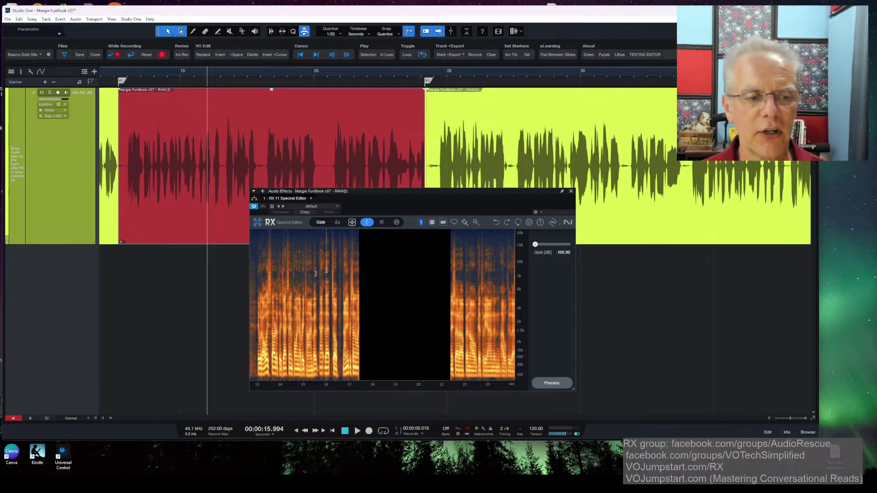
click(382, 272)
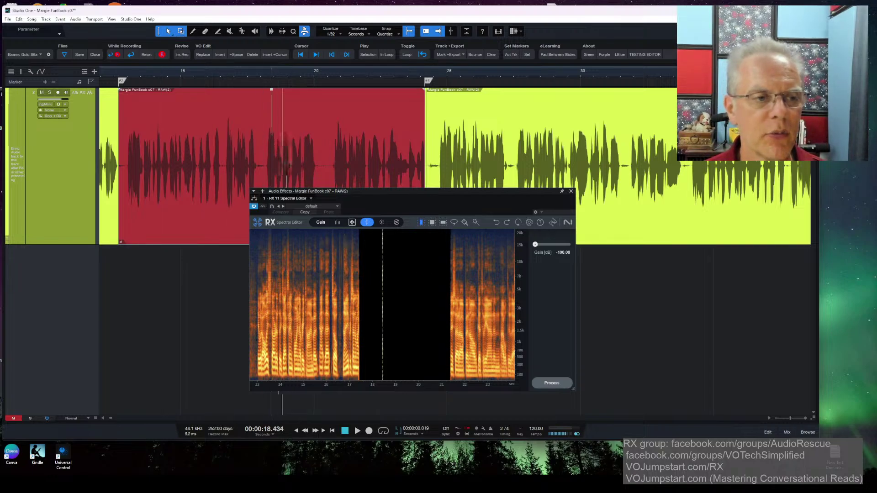
click(305, 254)
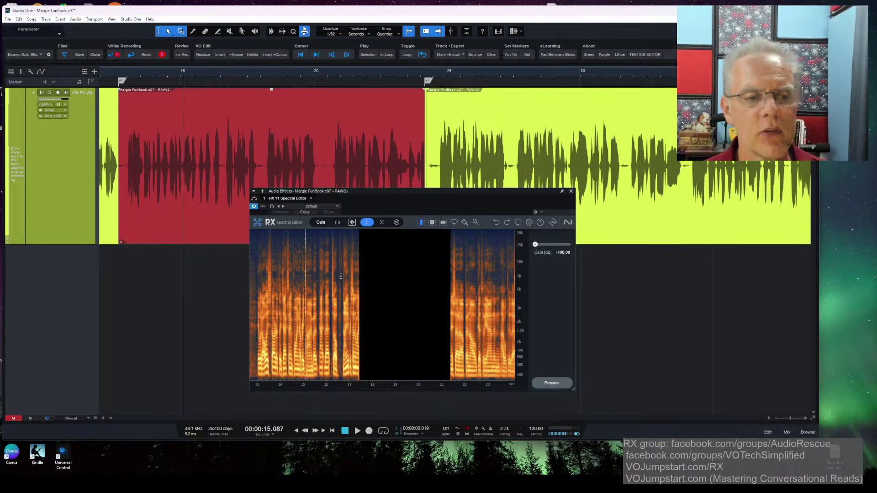
key(space)
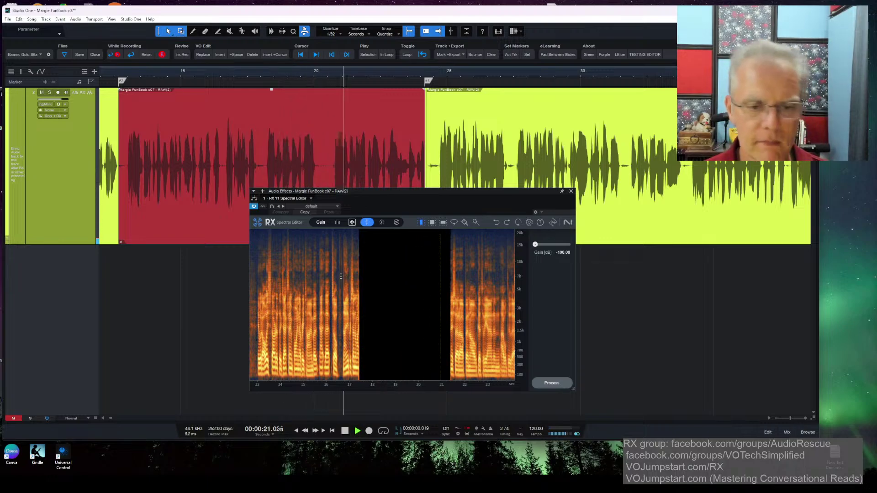
- Stop playback and insert Room Reverb with the Large Tunnel preset as an added effect on the red event
key(space)
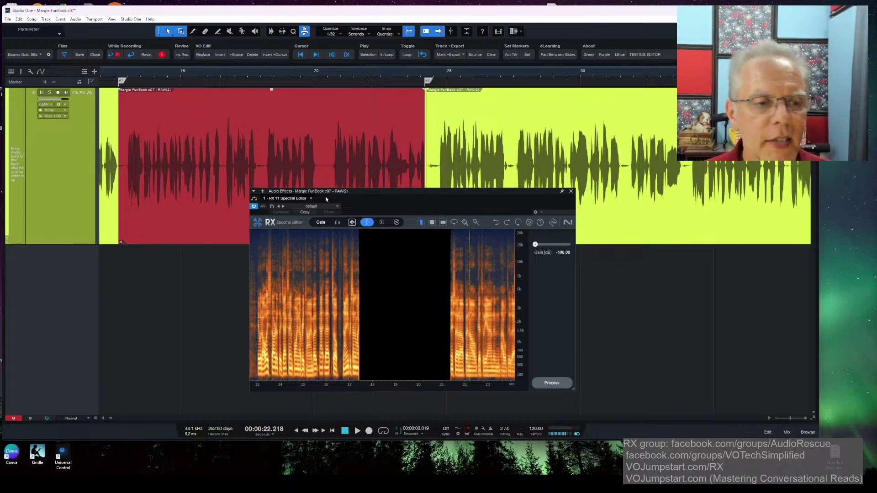
right_click(154, 225)
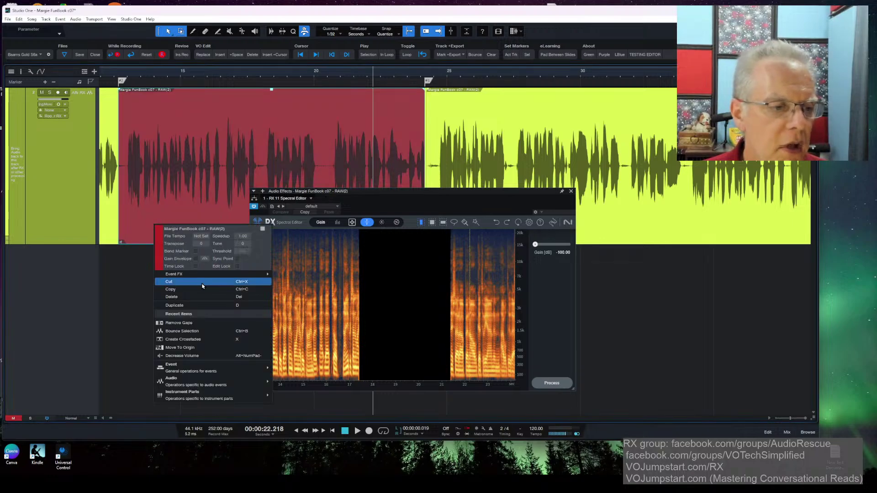
mouse_move(230, 274)
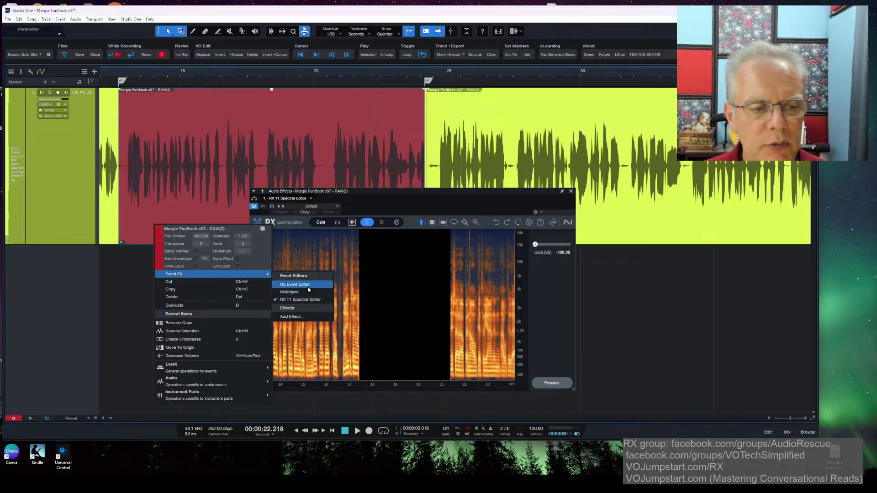
click(292, 317)
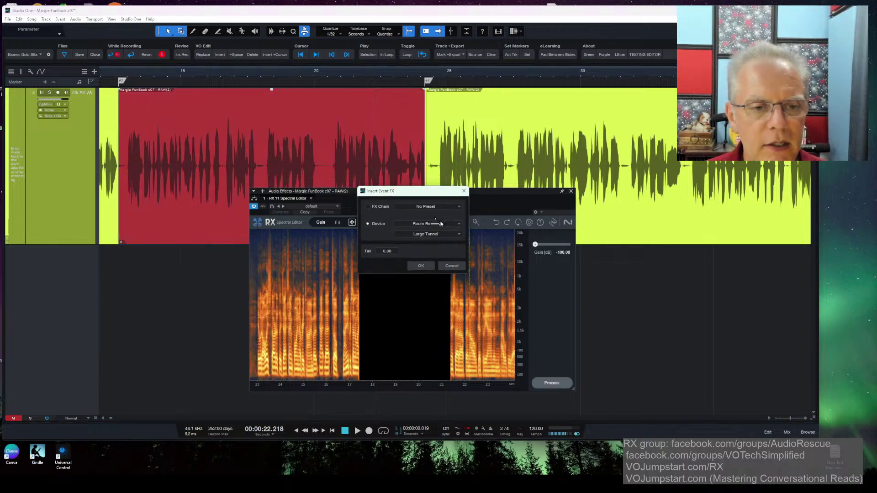
click(421, 266)
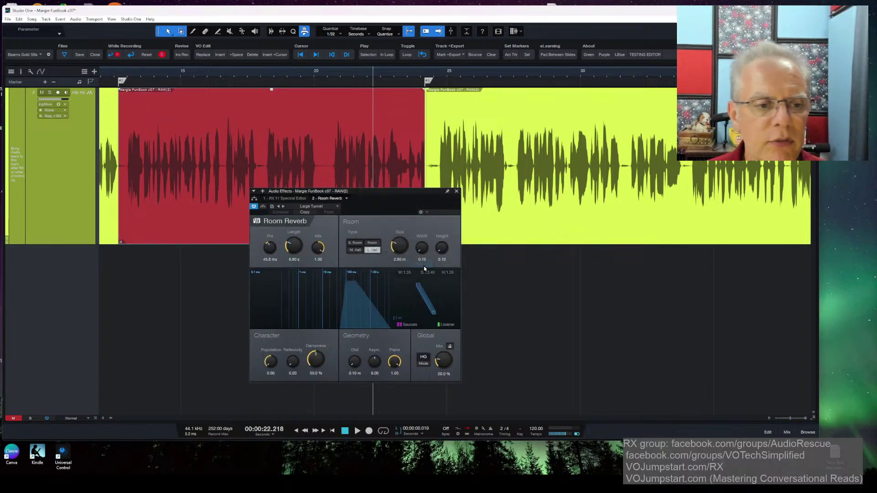
- Play the red event from about 14.6 seconds to hear the reverb combined with the silenced section
click(173, 76)
key(space)
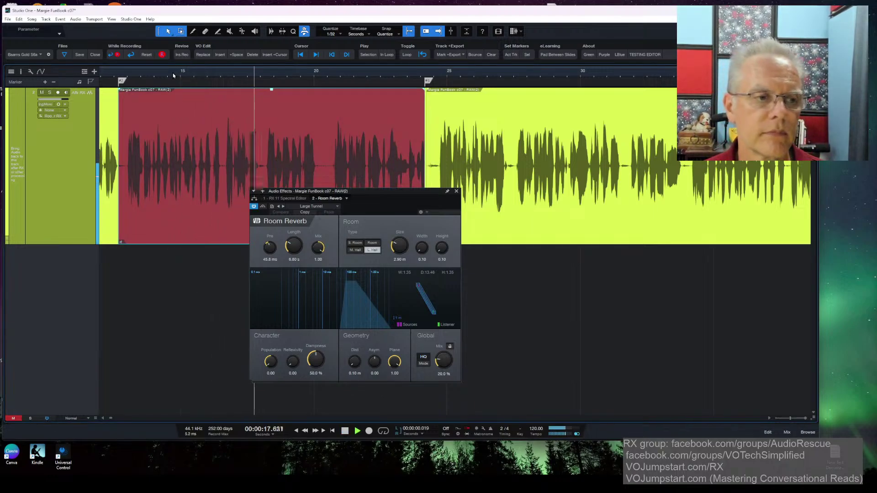
key(space)
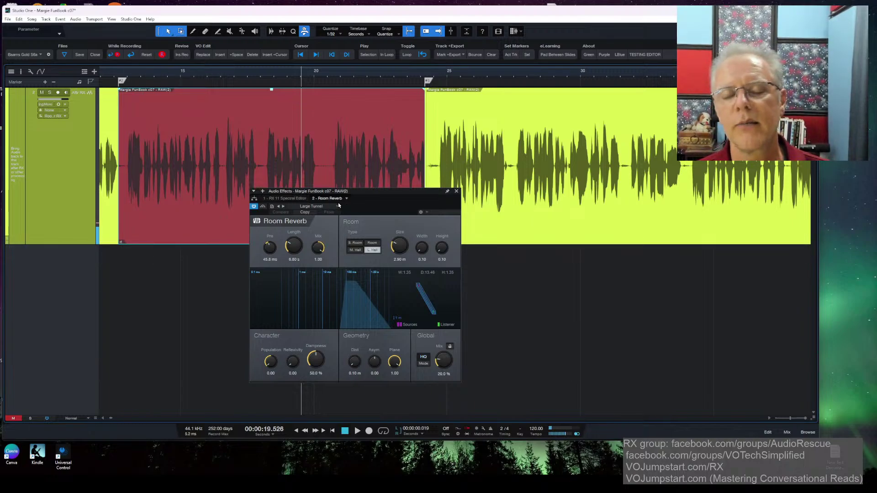
- Return to the RX 11 Spectral Editor in the effects chain, view its presets, and reselect the red event
click(286, 198)
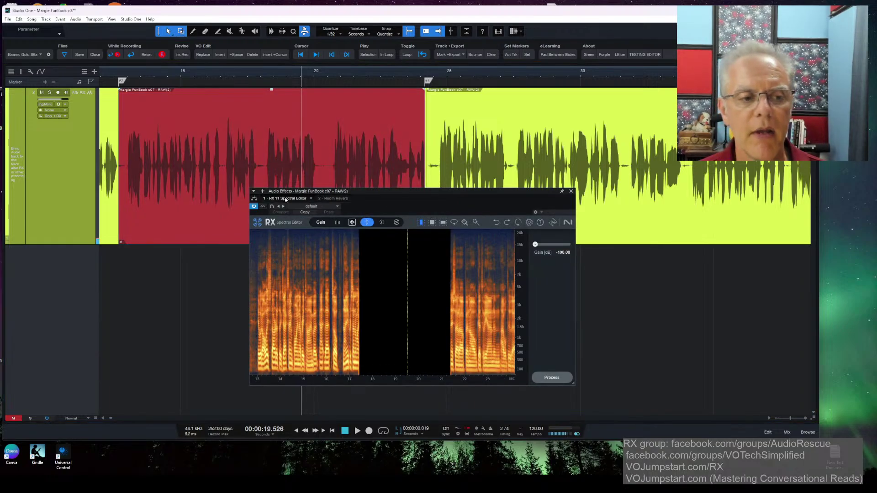
click(321, 207)
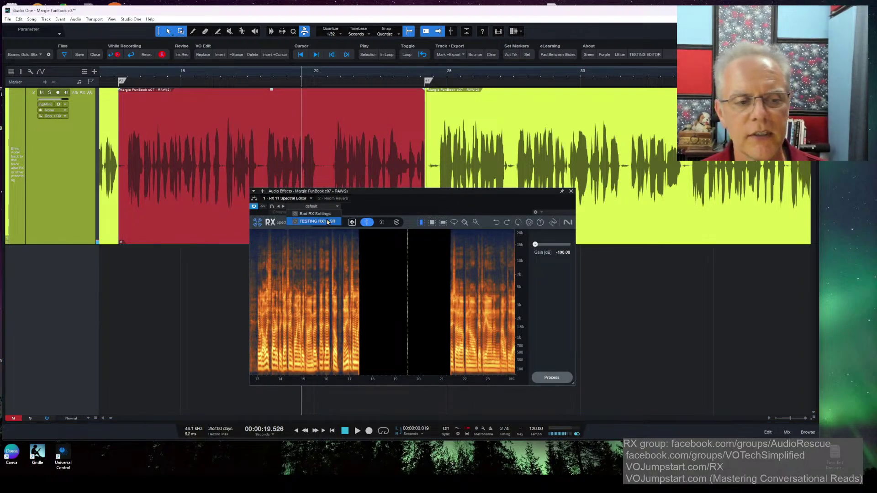
click(369, 194)
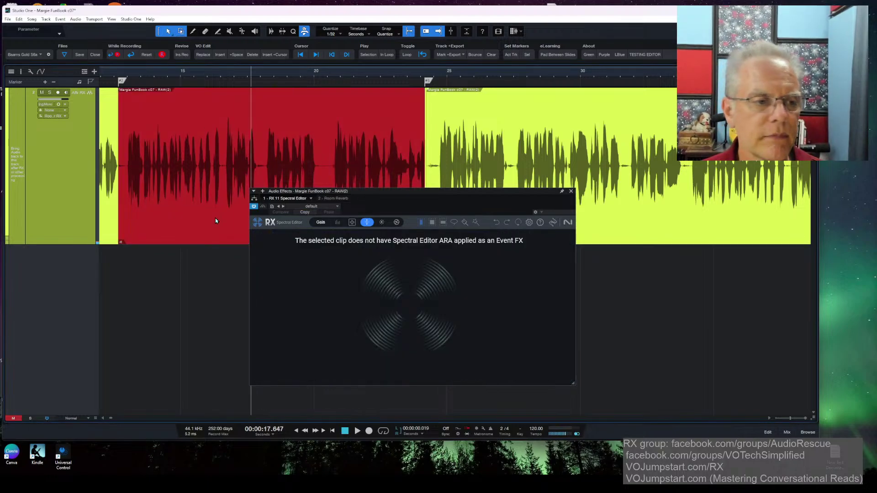
click(215, 218)
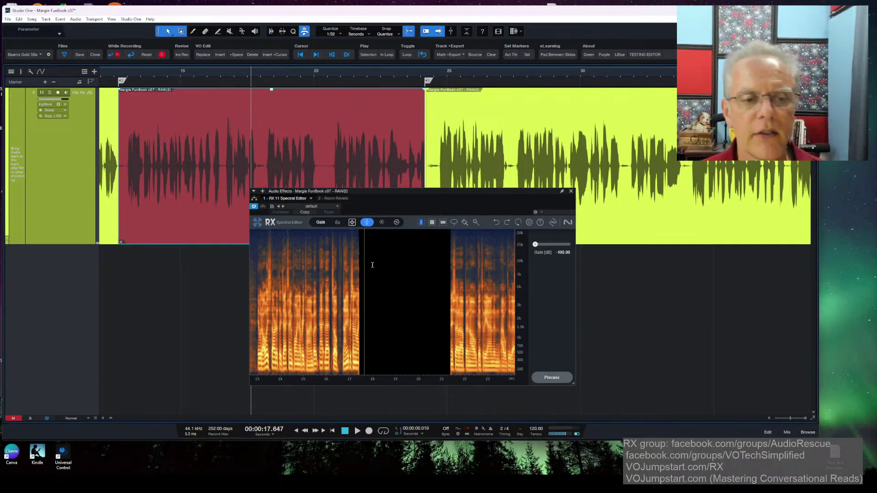
- Close the effects window and play the red event from about 17.6 seconds, comparing its waveform with the sound
click(571, 189)
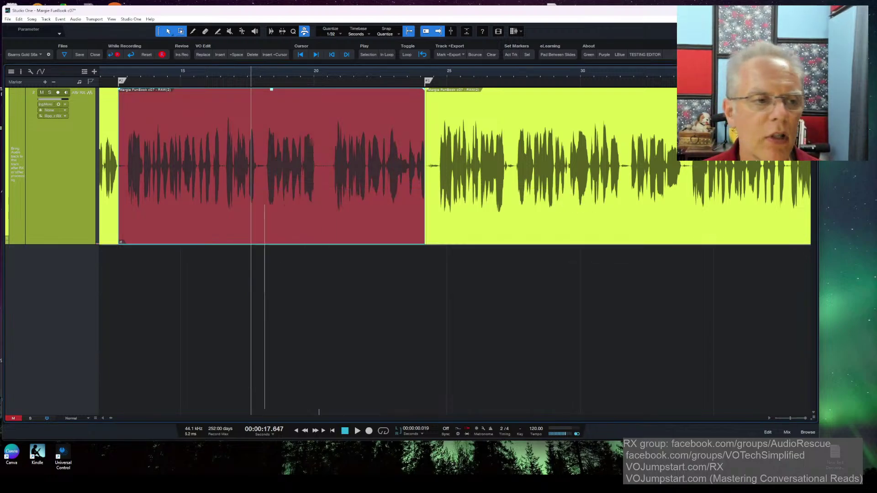
key(space)
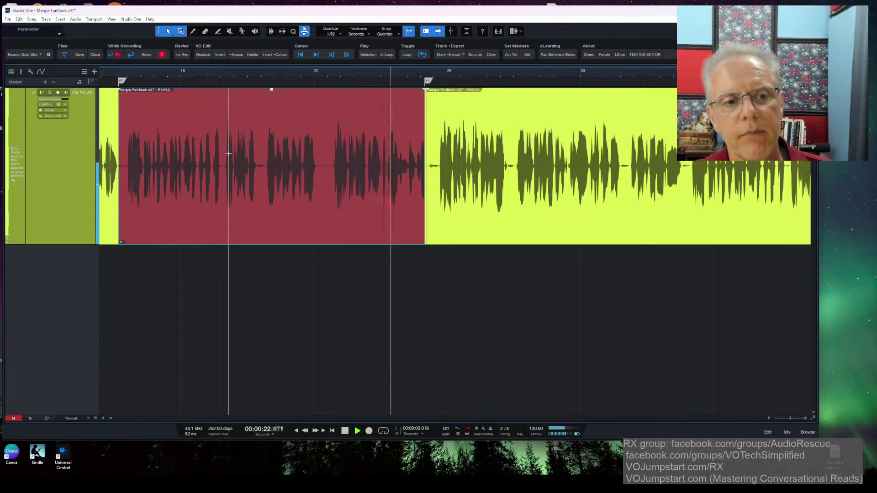
key(space)
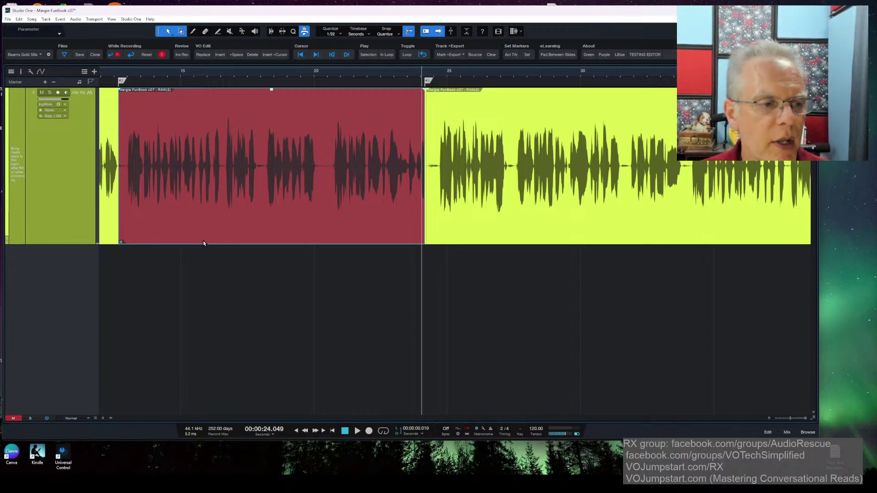
- Reopen the red event's effects without adding another one, show the track inspector, and render the event FX
click(645, 55)
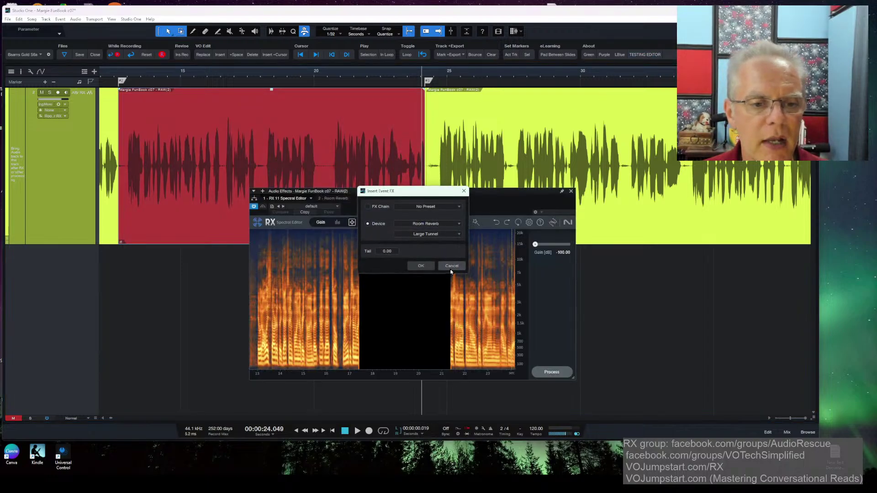
click(452, 265)
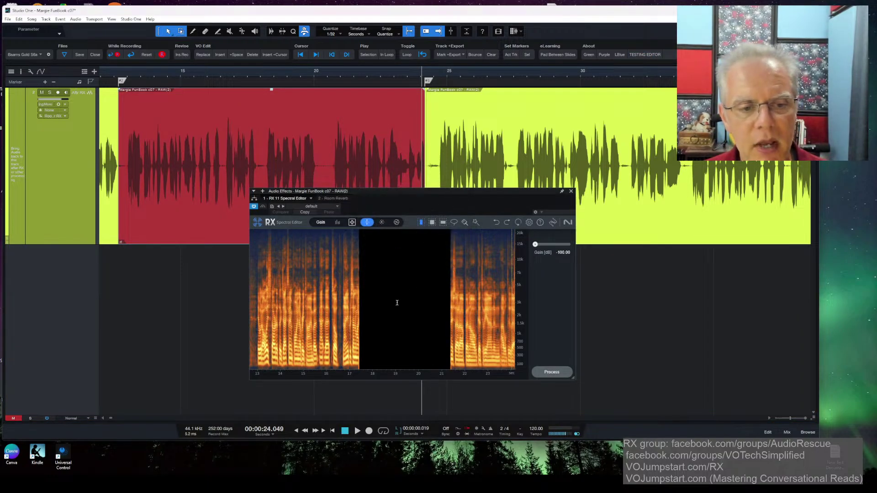
click(20, 71)
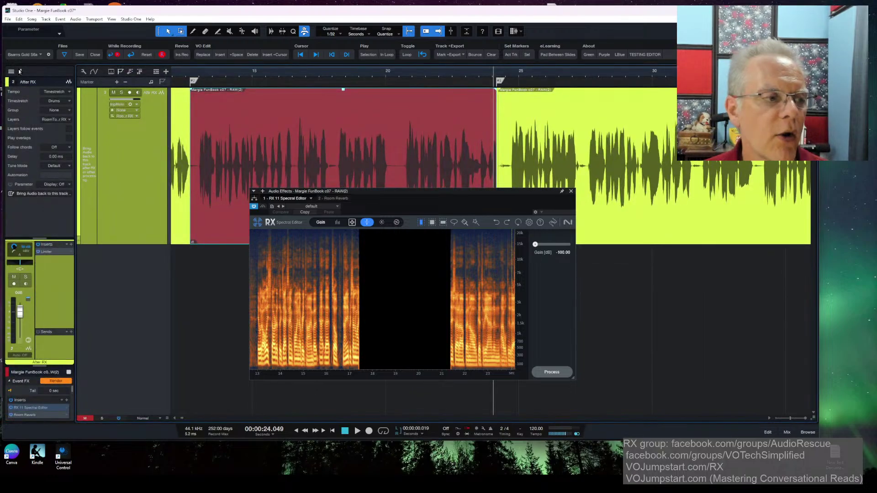
click(59, 383)
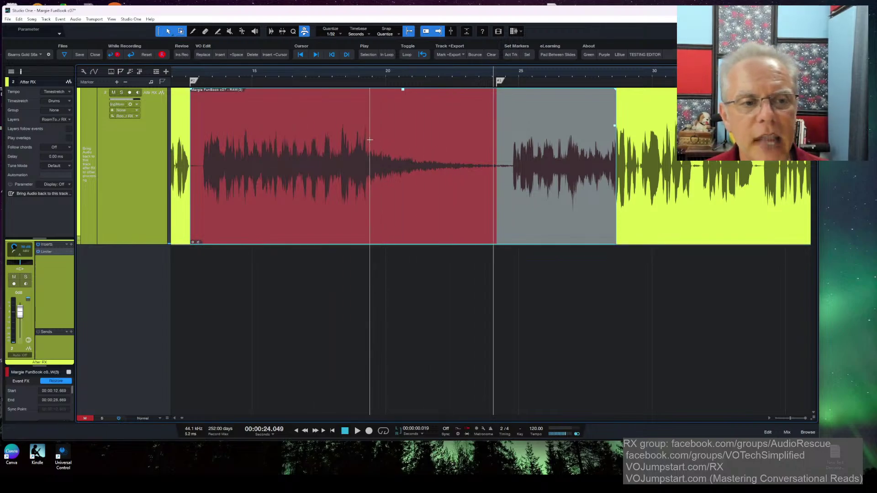
- Examine the rendered reverb tail in the red event and play it from about 17.8 seconds
drag(370, 141, 507, 143)
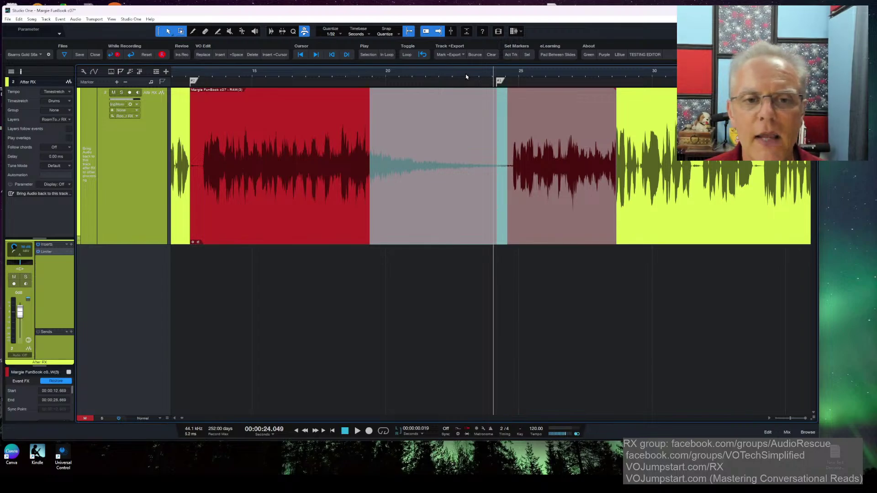
mouse_move(467, 76)
mouse_down()
mouse_move(471, 50)
mouse_move(473, 73)
mouse_up()
click(398, 92)
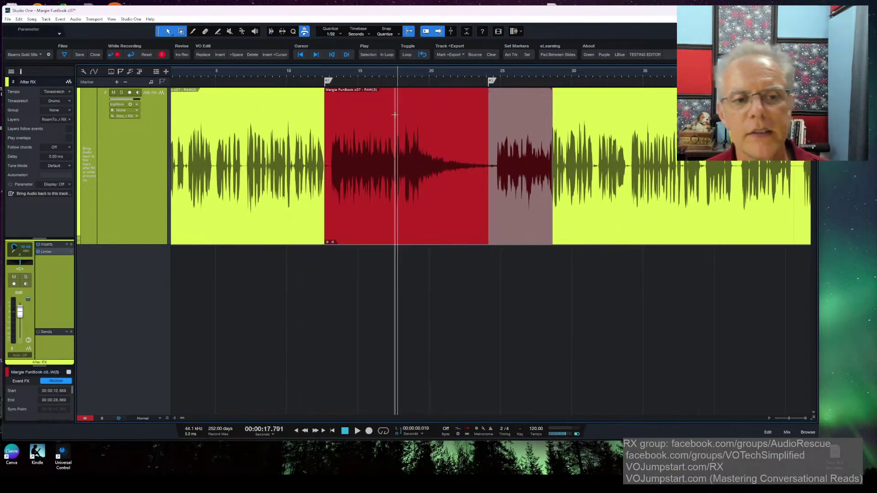
key(space)
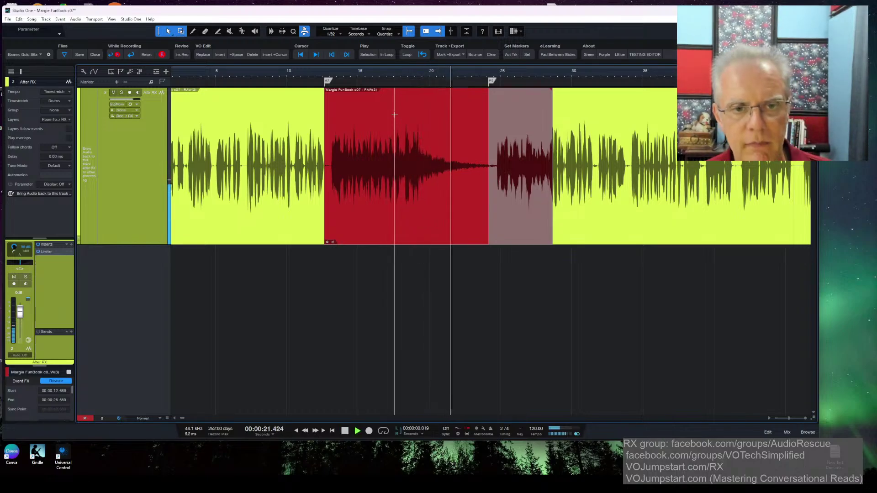
key(space)
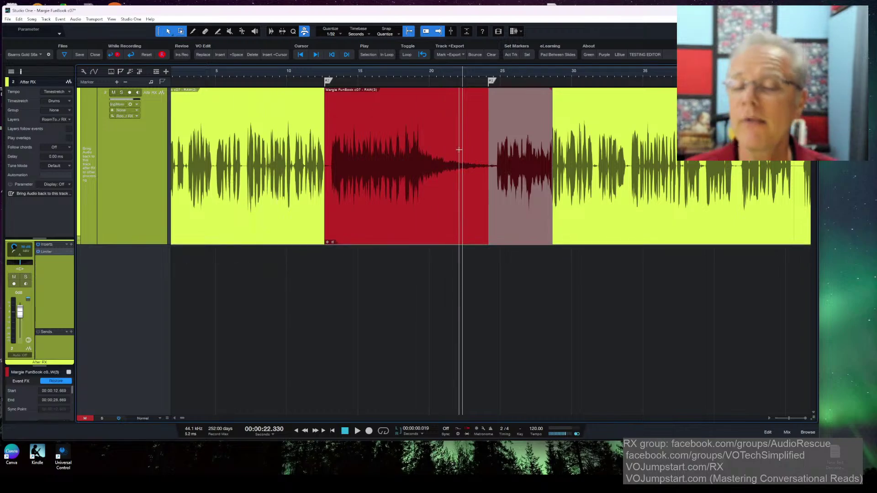
- Restore the red event to its unrendered state and remove Room Reverb from its effects chain
click(55, 381)
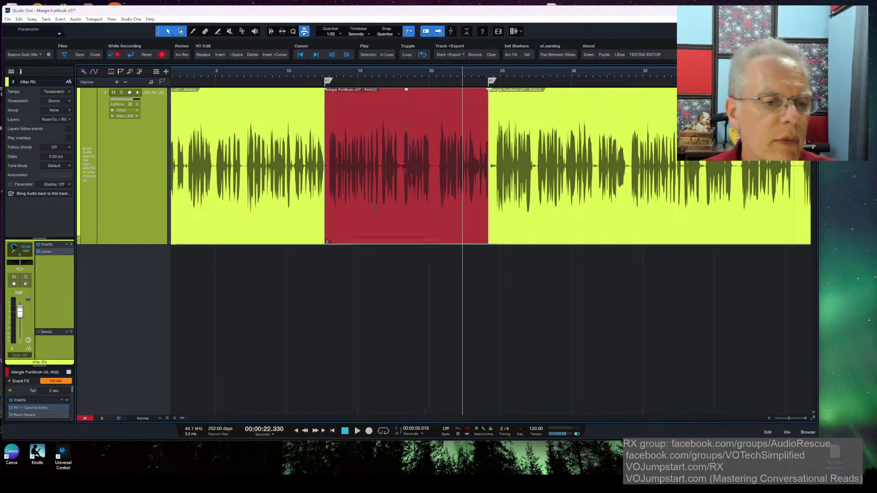
click(645, 54)
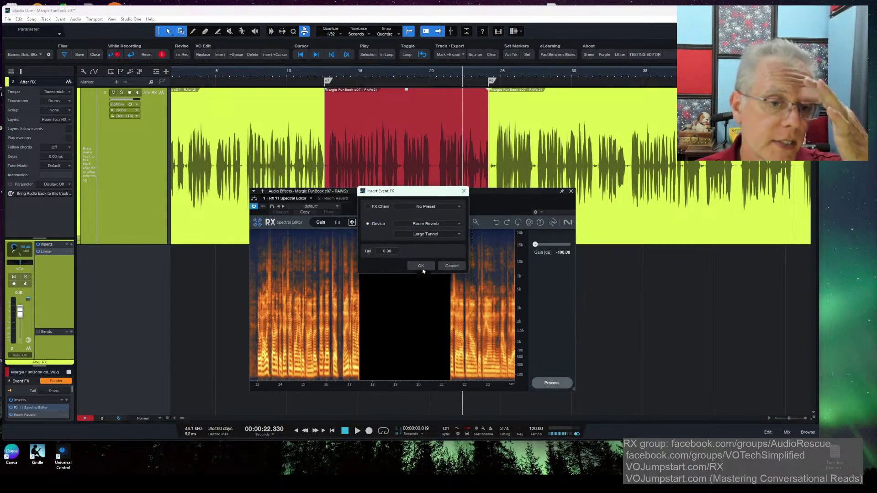
click(450, 265)
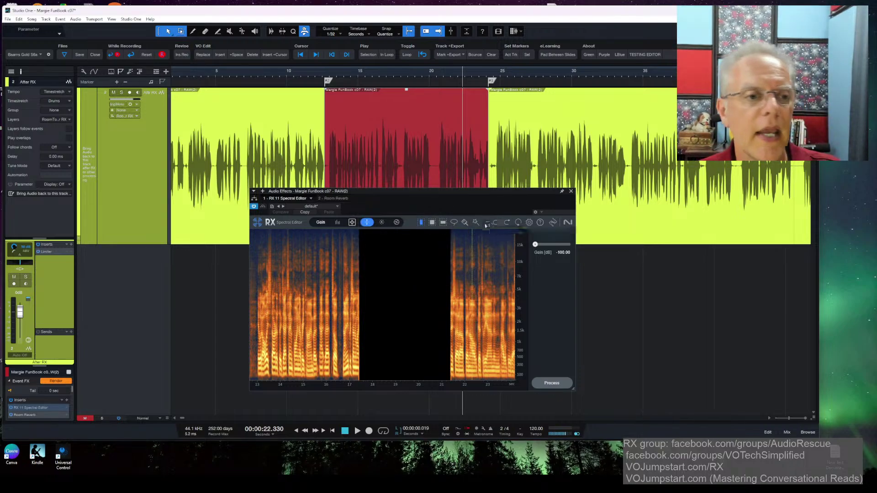
click(335, 198)
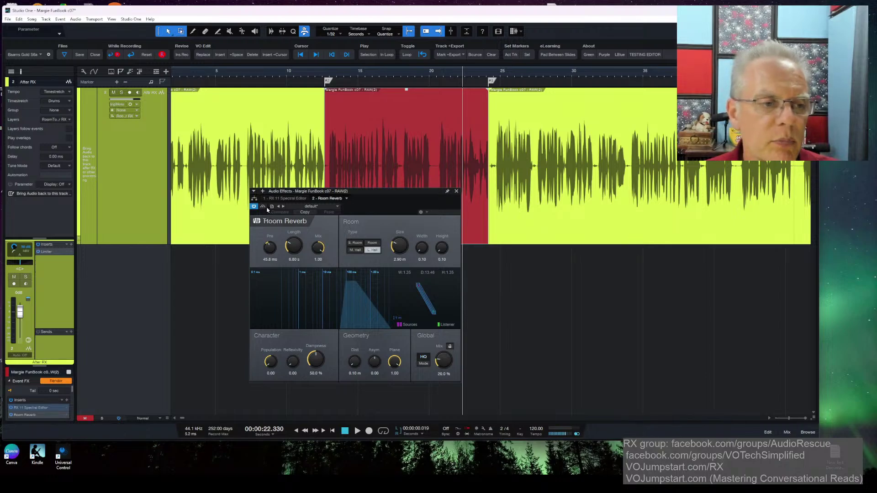
click(346, 199)
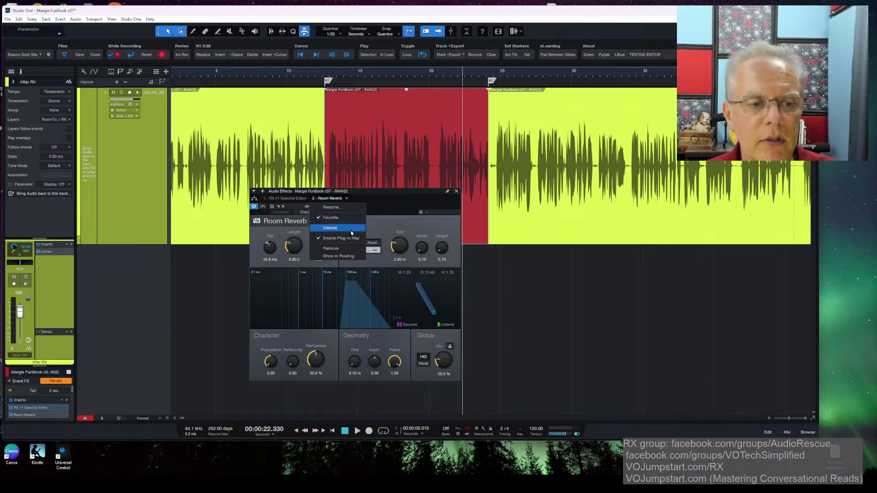
click(349, 248)
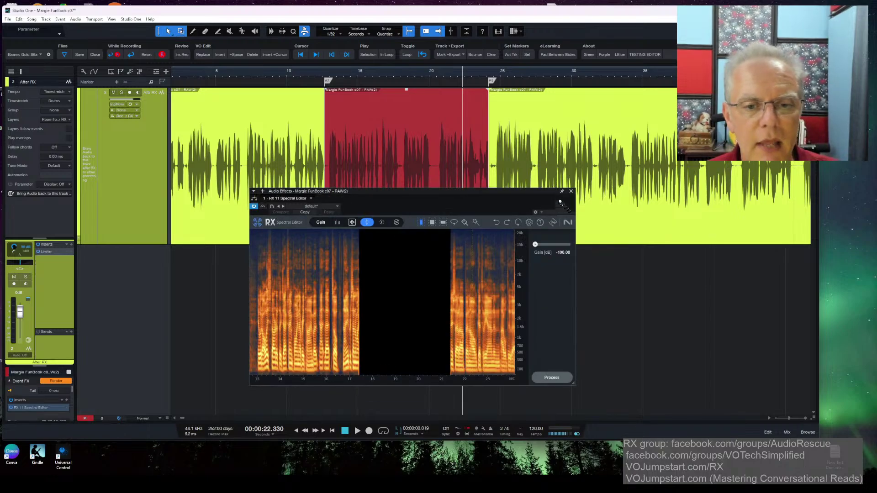
- Render the red event's FX, add a fresh RX 11 Spectral Editor to the rendered event, and reposition the editor window
click(63, 382)
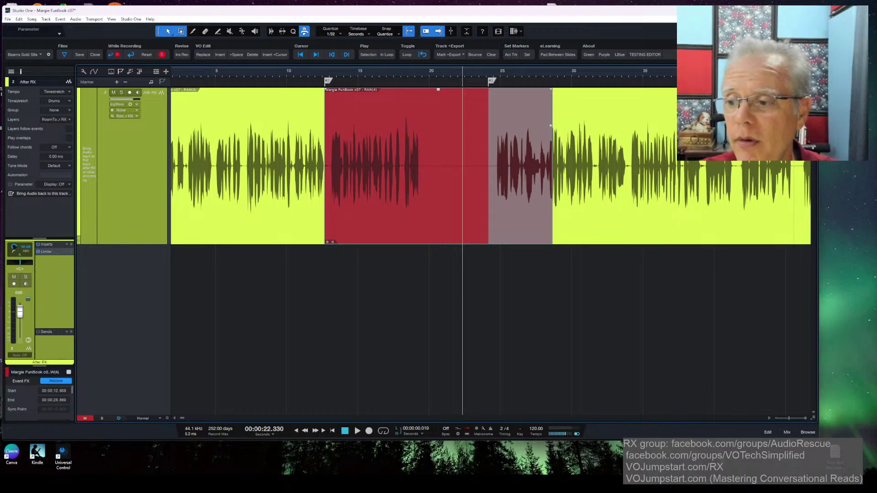
right_click(347, 233)
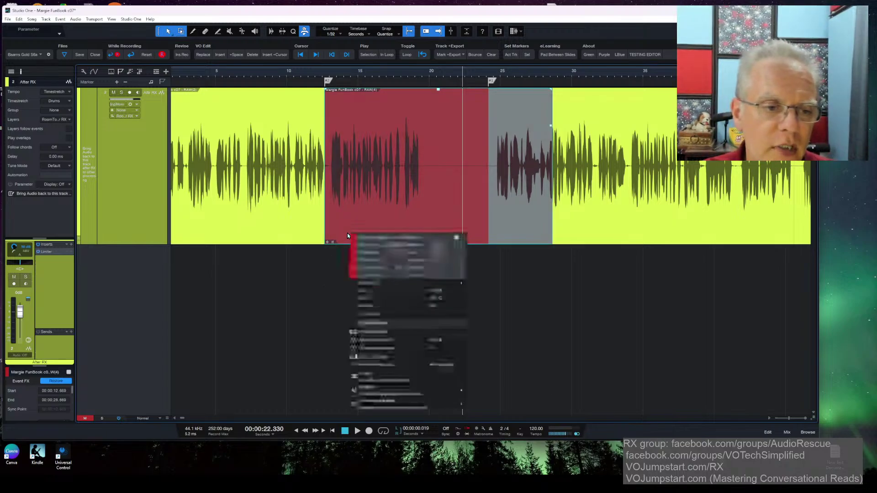
mouse_move(375, 284)
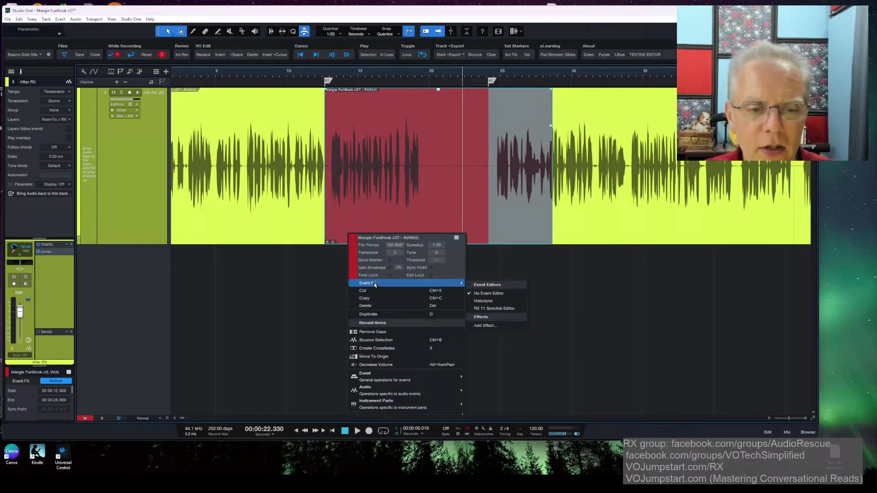
click(505, 310)
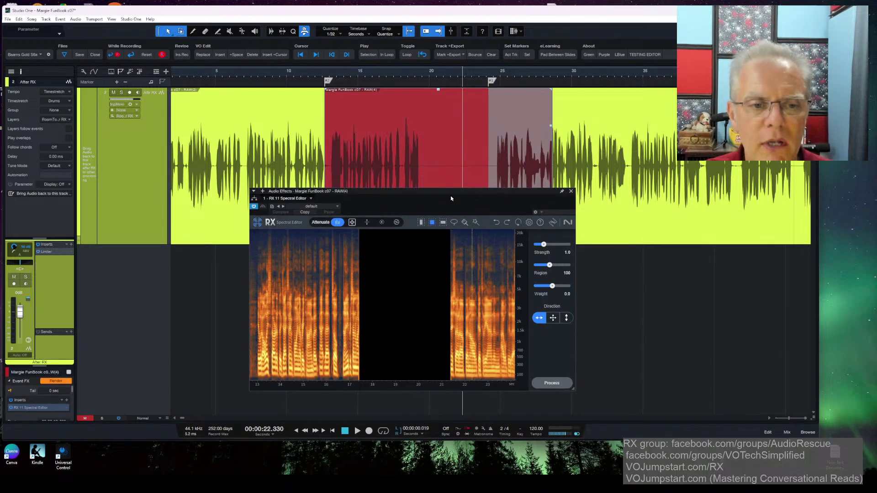
drag(454, 195, 374, 130)
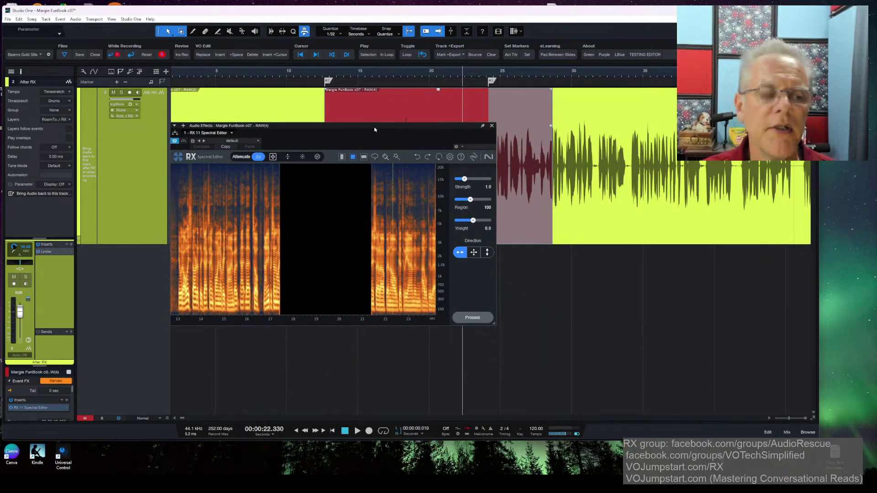
- Place the playhead at about 19.1 seconds in the silent gap and check the spectral editor's edit history
click(318, 228)
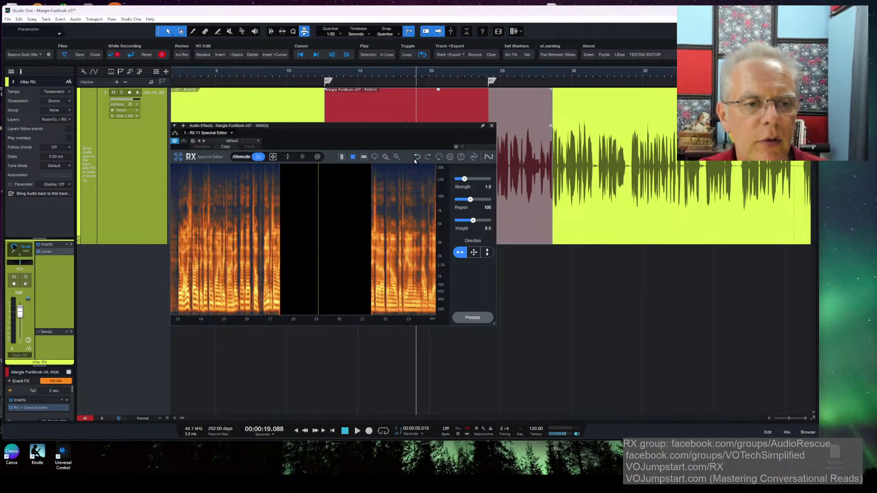
click(439, 157)
click(462, 266)
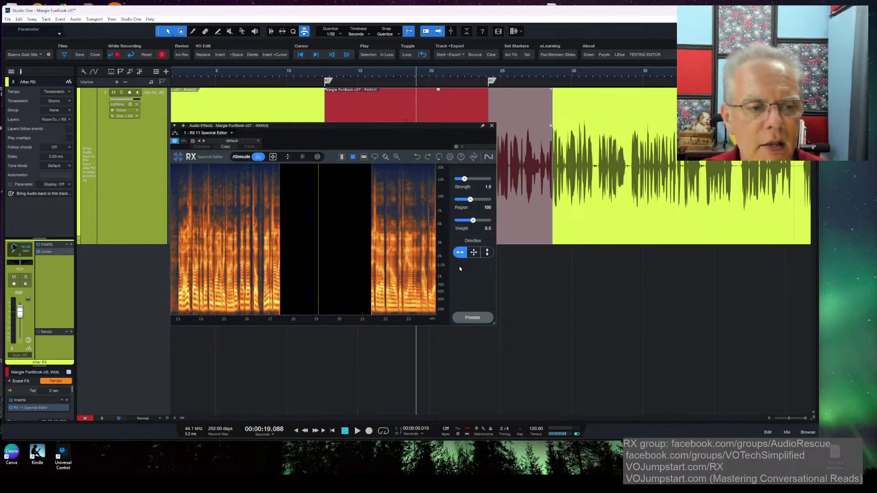
- Close the red event's spectral editor and add RX 11 Spectral Editor to the yellow event that follows it
click(311, 244)
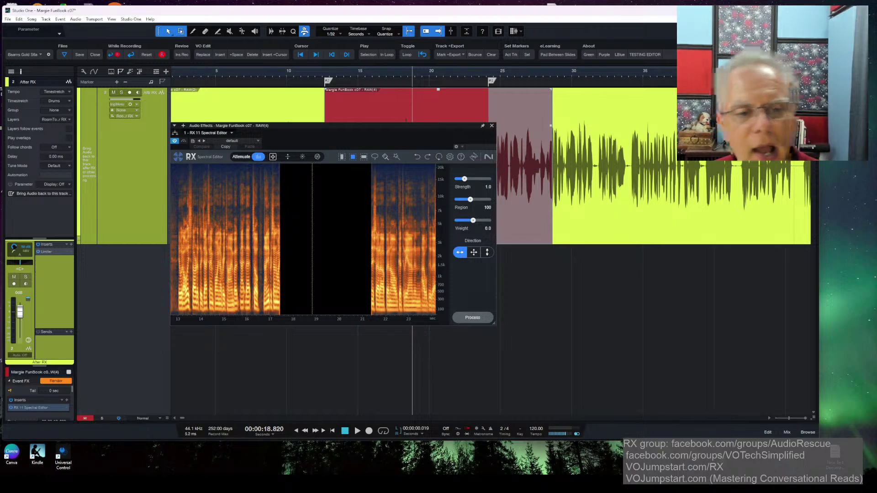
click(491, 125)
right_click(602, 227)
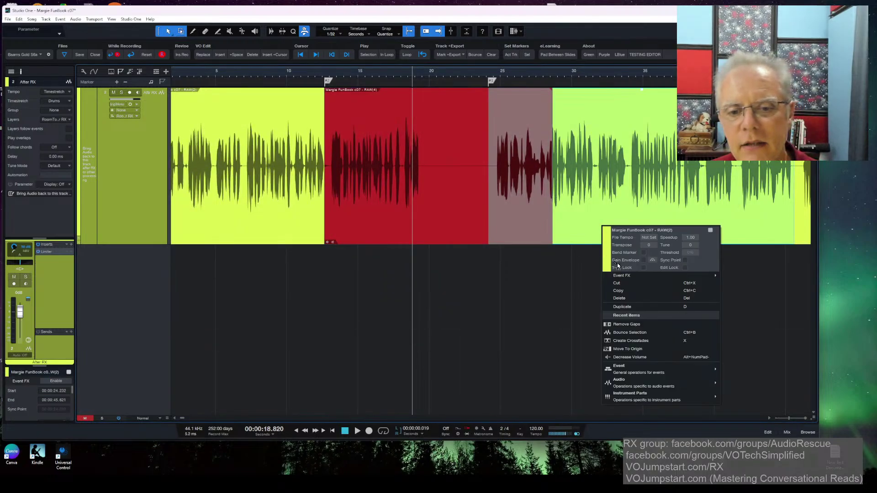
mouse_move(636, 277)
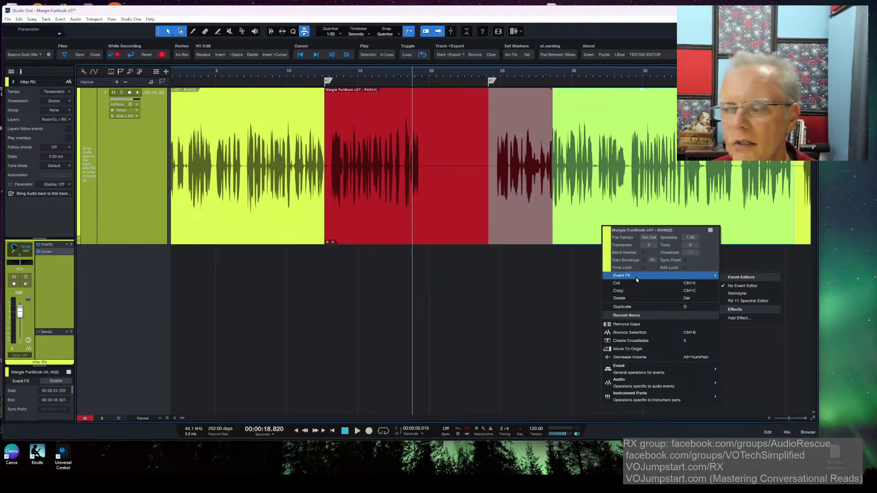
click(734, 302)
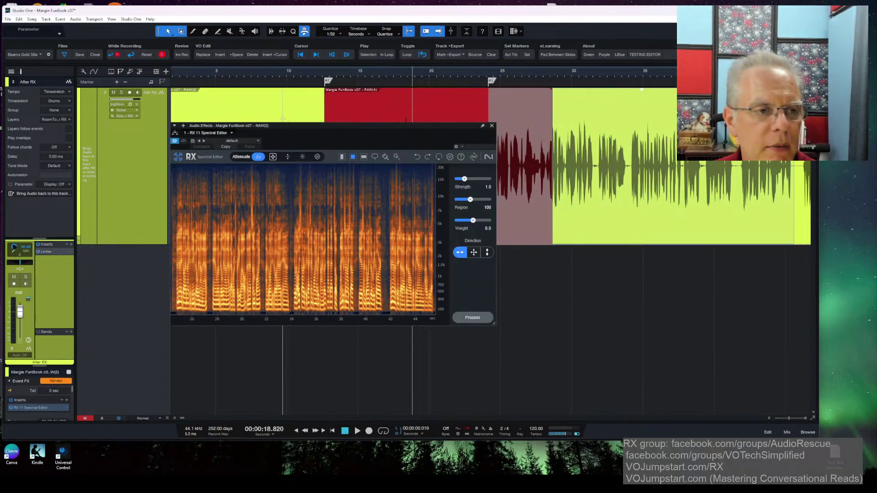
- Enlarge the spectral editor window and reposition it over the arrangement so the spectrogram has more room
drag(296, 126, 248, 122)
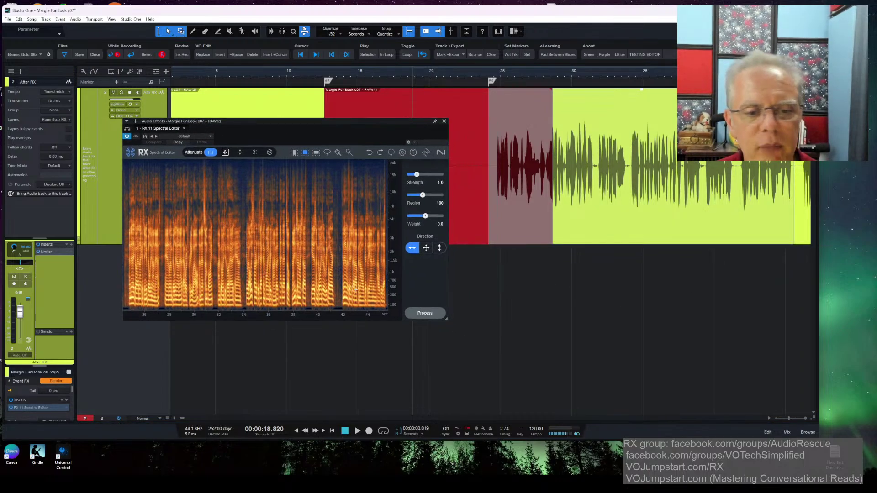
drag(447, 323, 604, 402)
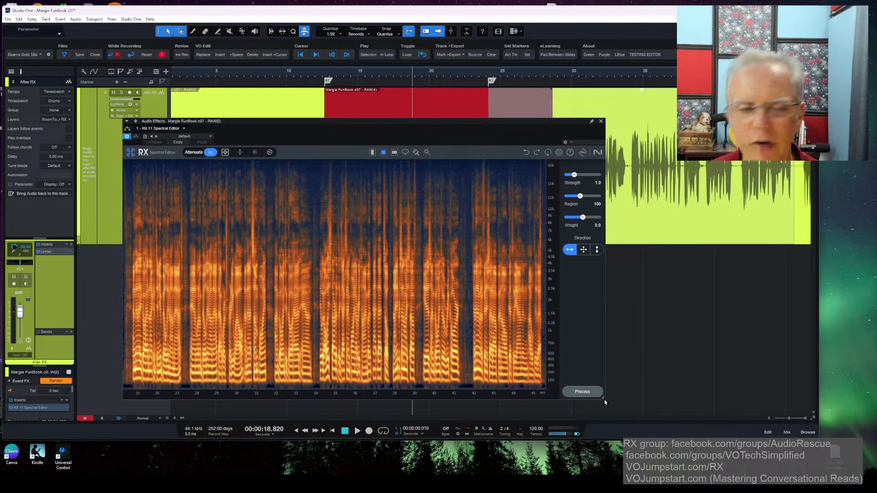
drag(413, 123, 403, 97)
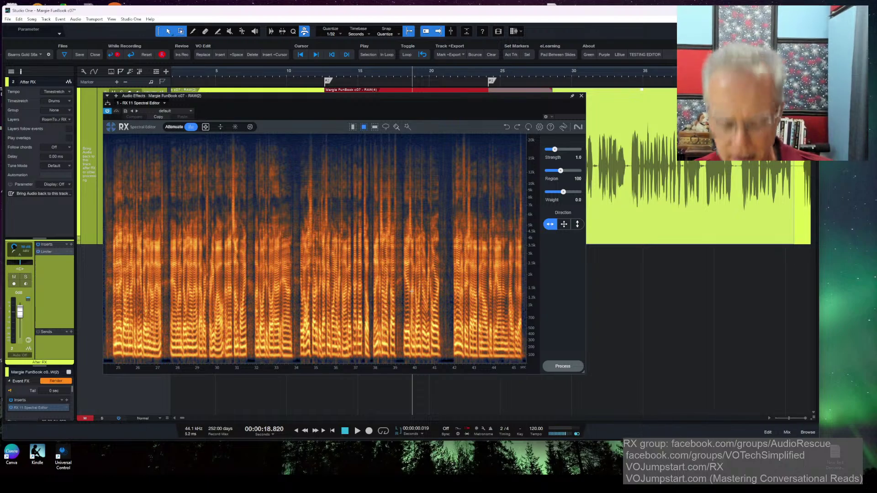
- Select the upper frequencies in the pause at about 31.74 seconds and load the TESTING RX11 SR preset
click(235, 230)
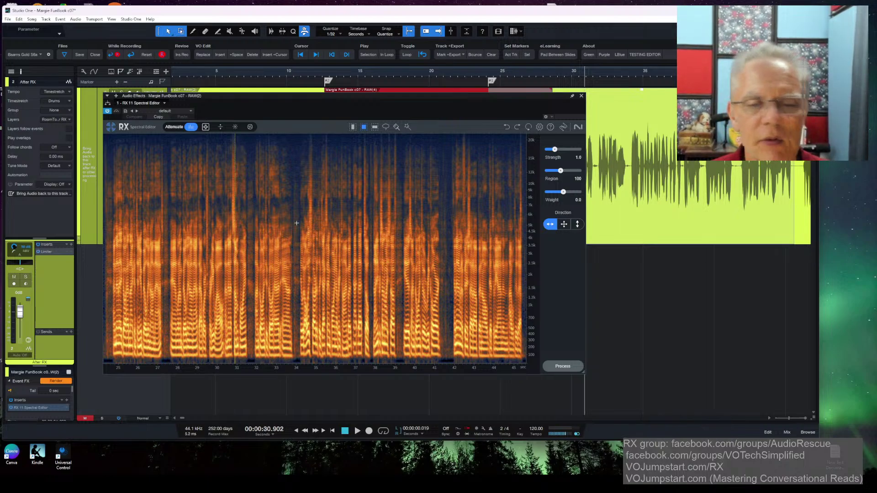
scroll(296, 223, up, 10)
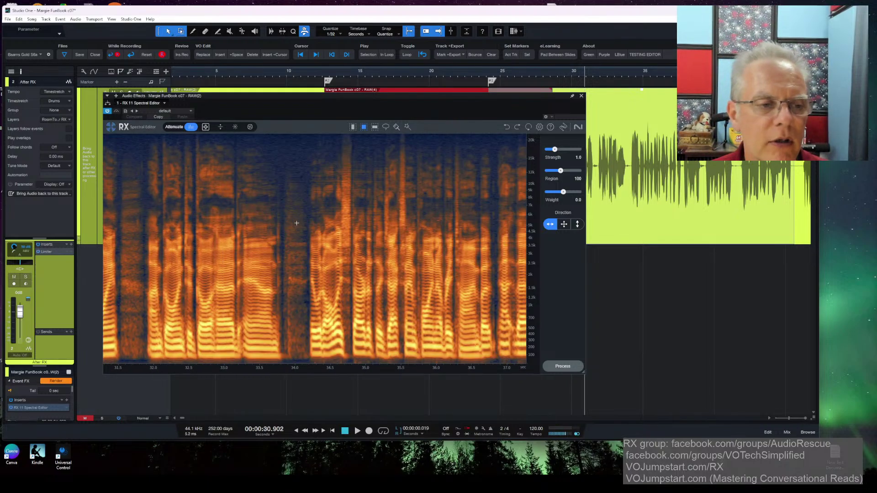
scroll(296, 222, down, 3)
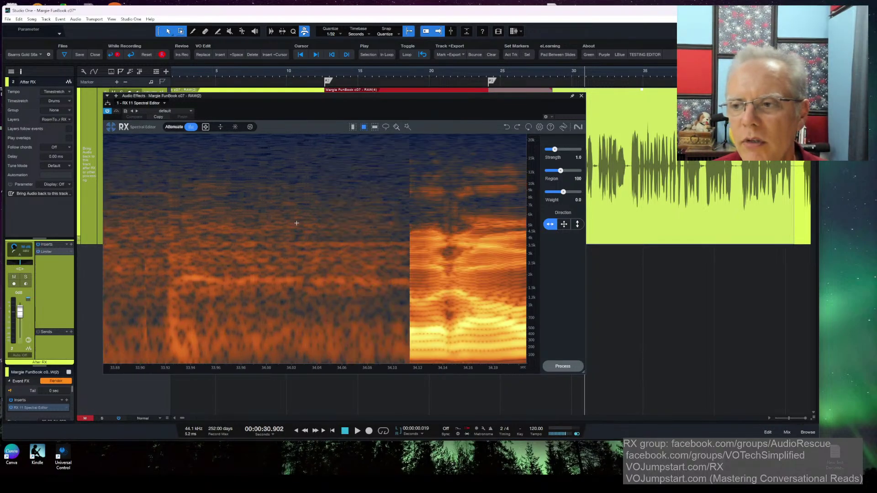
scroll(296, 223, up, 1)
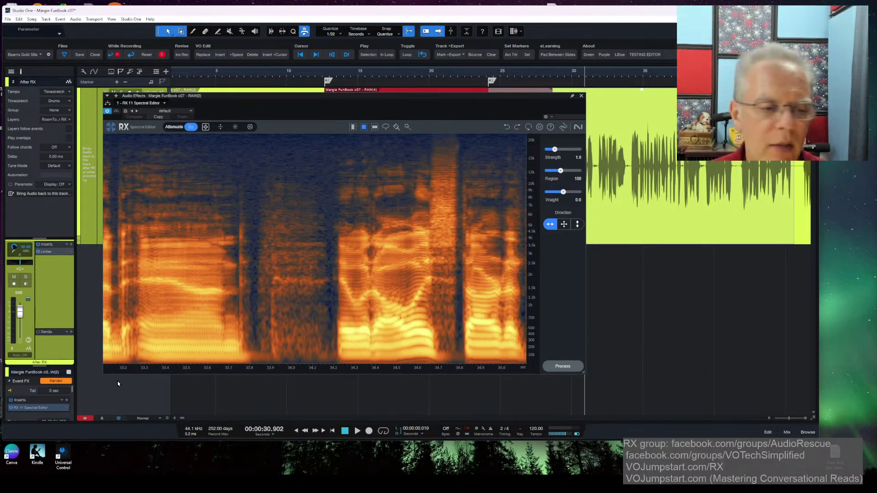
scroll(221, 370, left, 5)
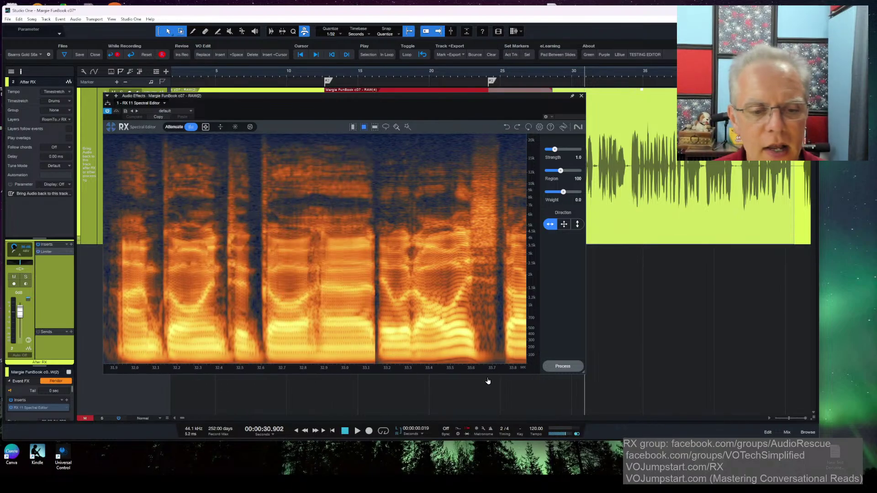
drag(169, 368, 454, 370)
drag(363, 147, 397, 237)
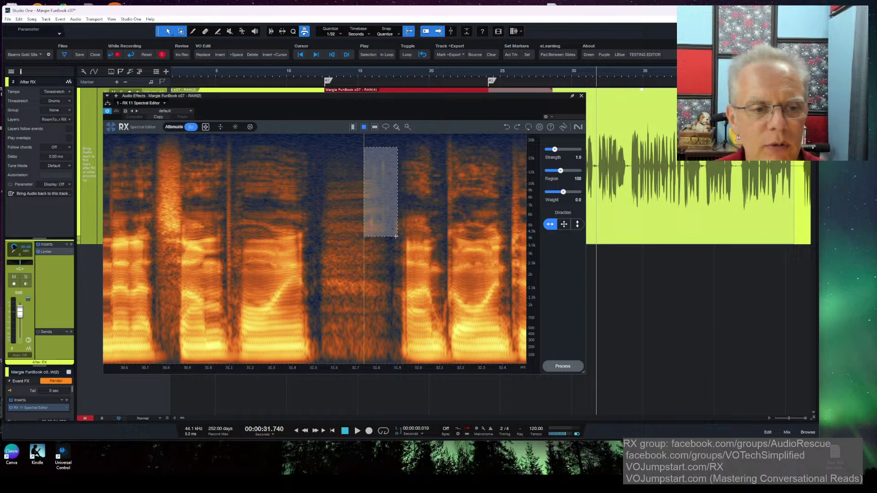
click(189, 111)
click(163, 127)
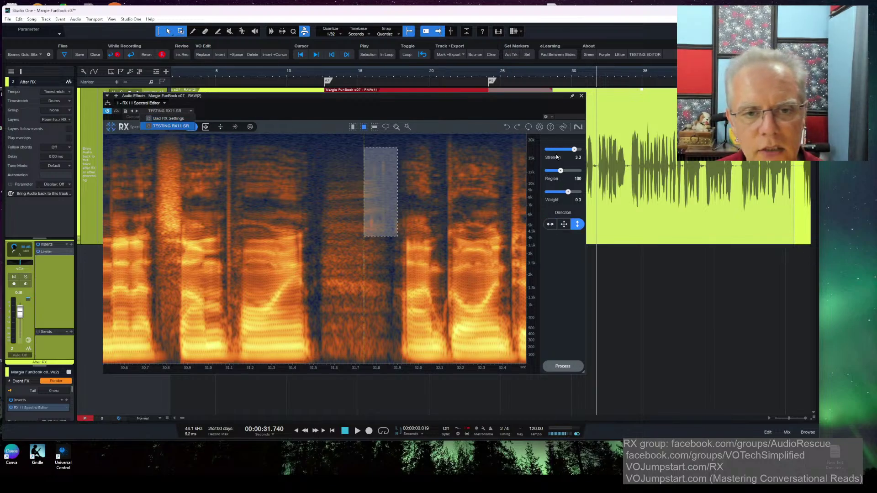
- Attenuate the pause's upper frequencies from about 31.76 seconds, and again over a wider area starting at about 31.54 seconds
click(318, 227)
drag(368, 156, 392, 259)
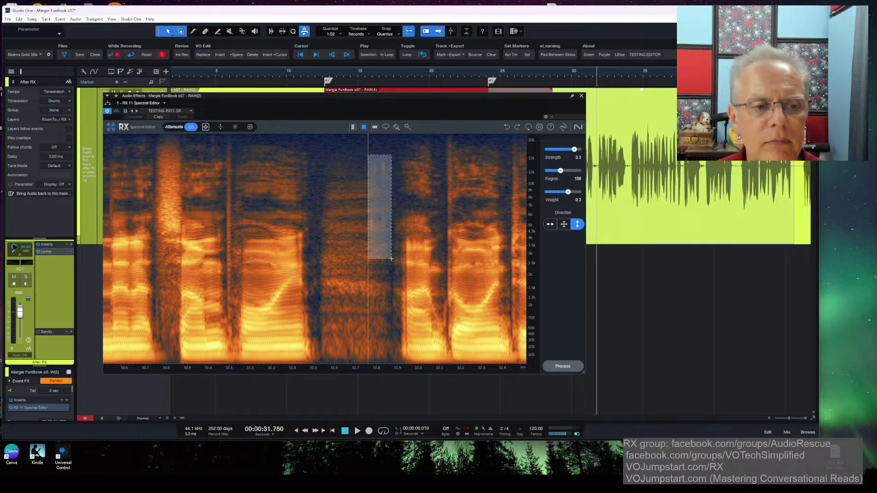
click(562, 366)
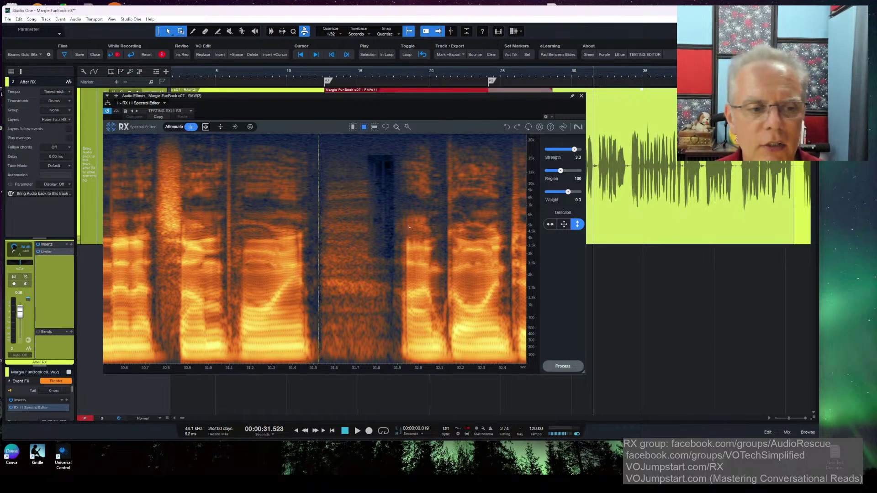
drag(322, 143, 389, 278)
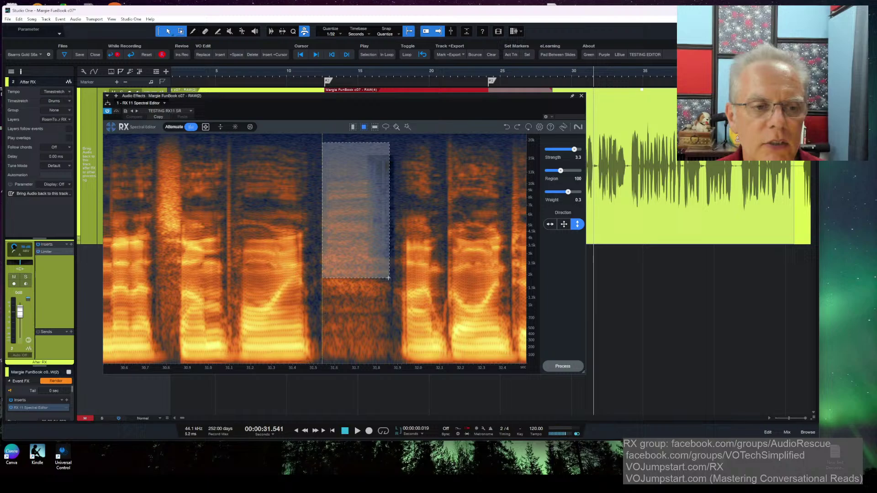
click(562, 367)
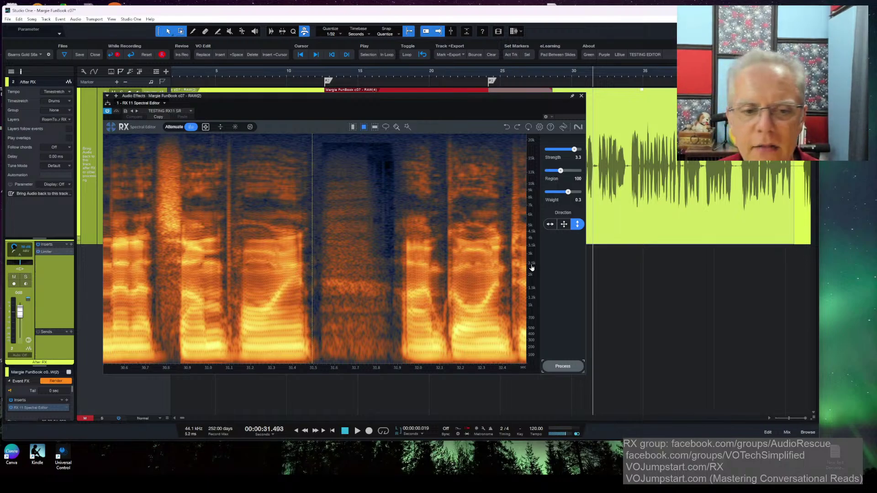
- Examine the spectrogram at different zoom levels along its frequency and time axes, including the full event view
scroll(531, 268, up, 5)
scroll(531, 267, up, 5)
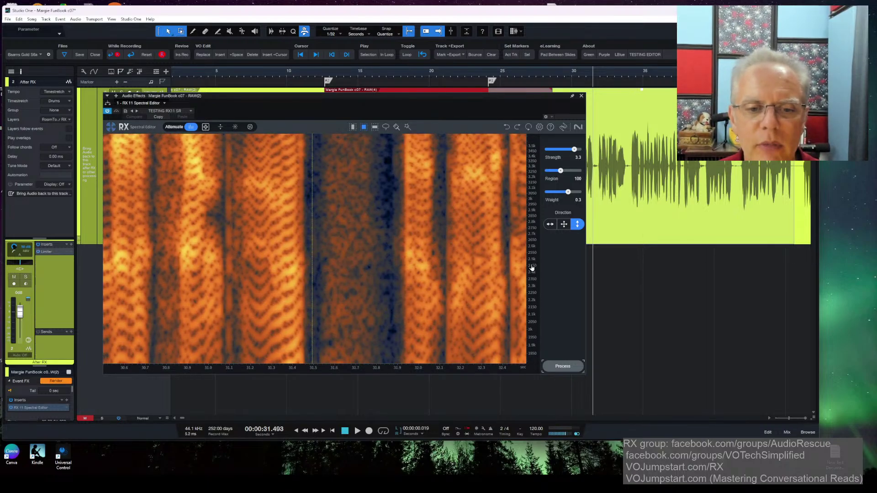
scroll(532, 268, down, 10)
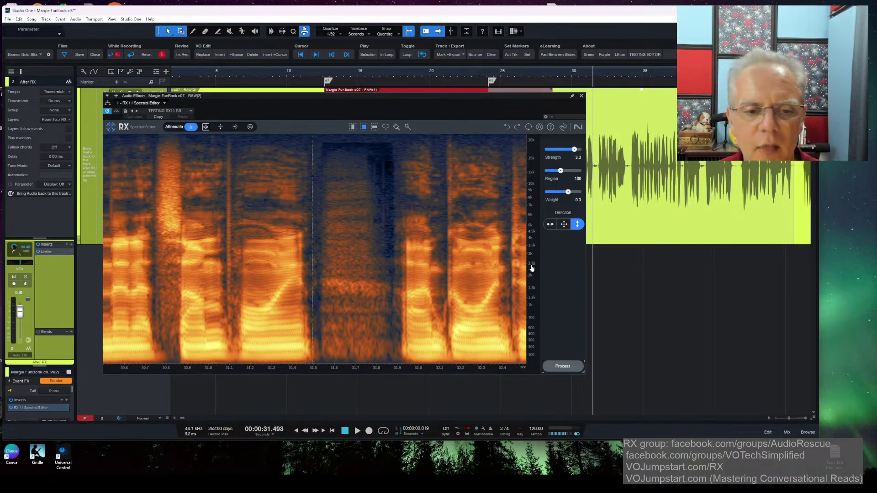
scroll(341, 373, down, 5)
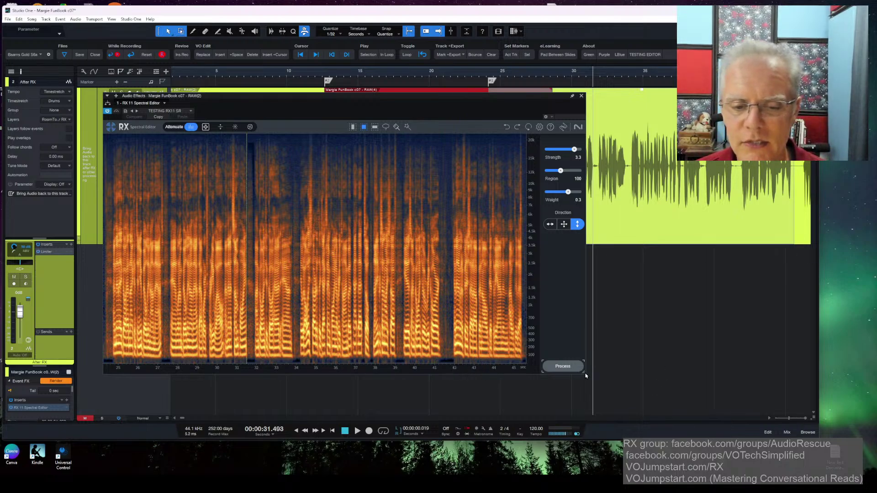
click(368, 309)
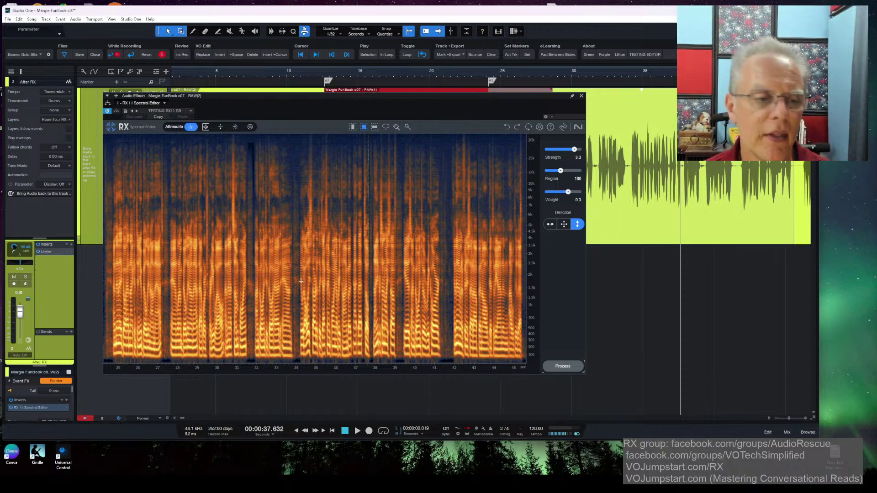
click(221, 203)
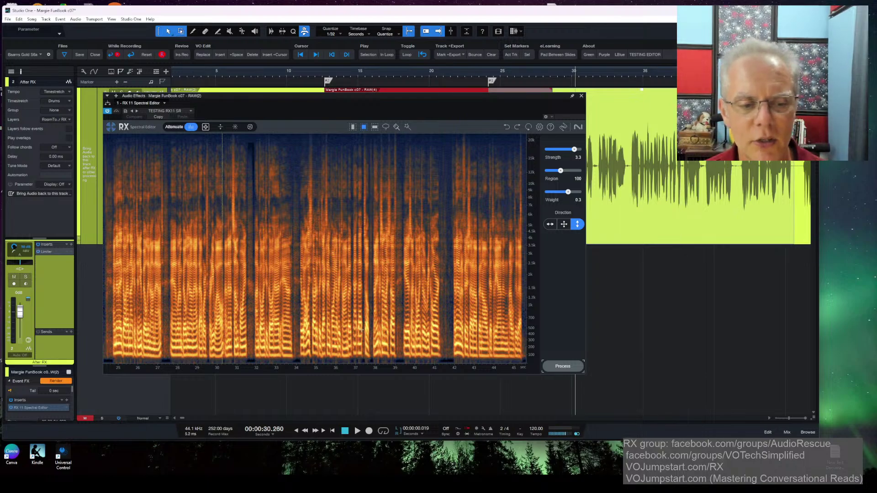
scroll(326, 287, up, 6)
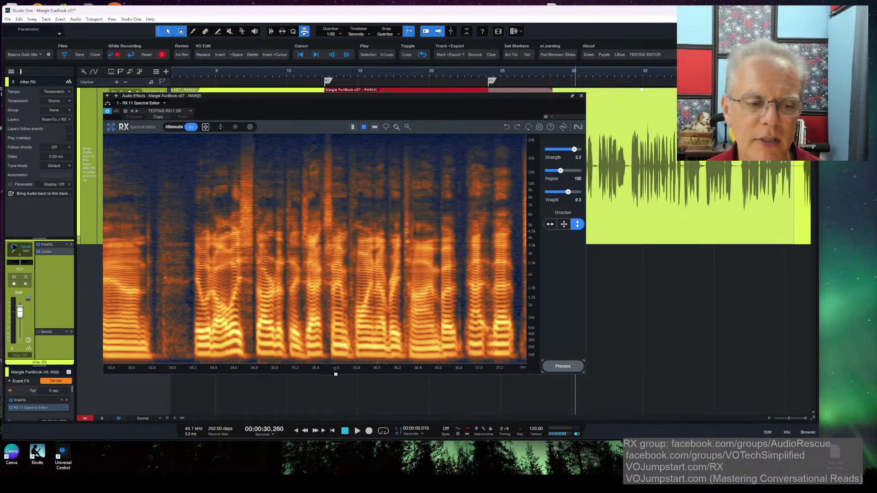
scroll(336, 372, down, 6)
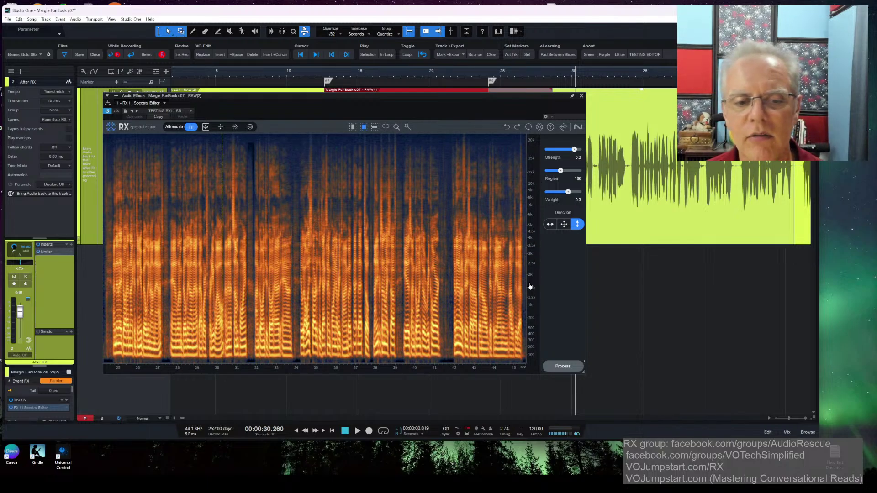
scroll(530, 286, up, 8)
scroll(530, 286, up, 4)
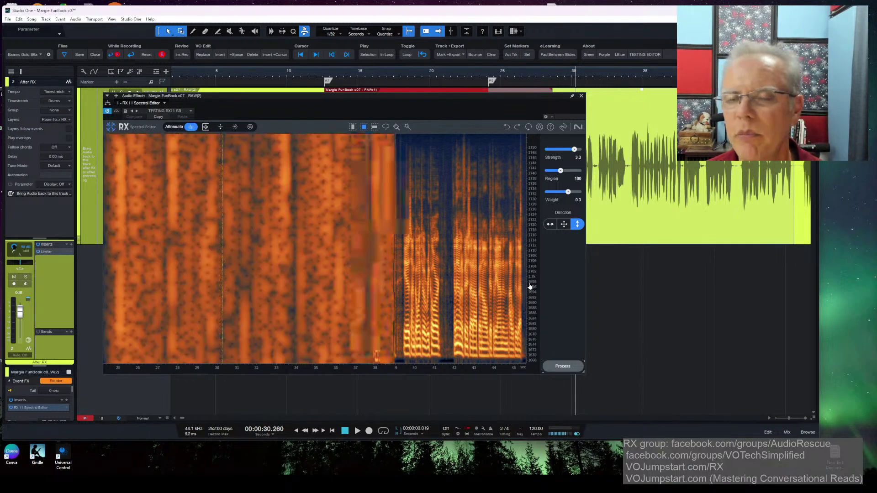
scroll(530, 286, down, 12)
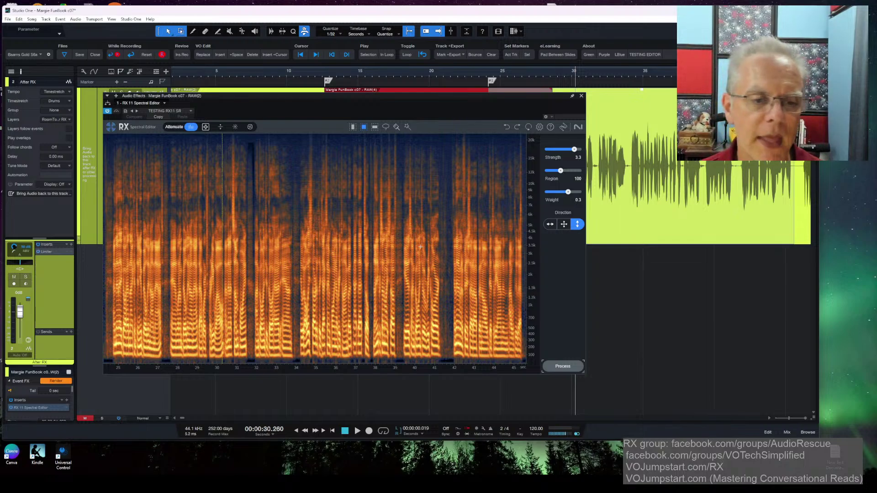
scroll(532, 246, up, 12)
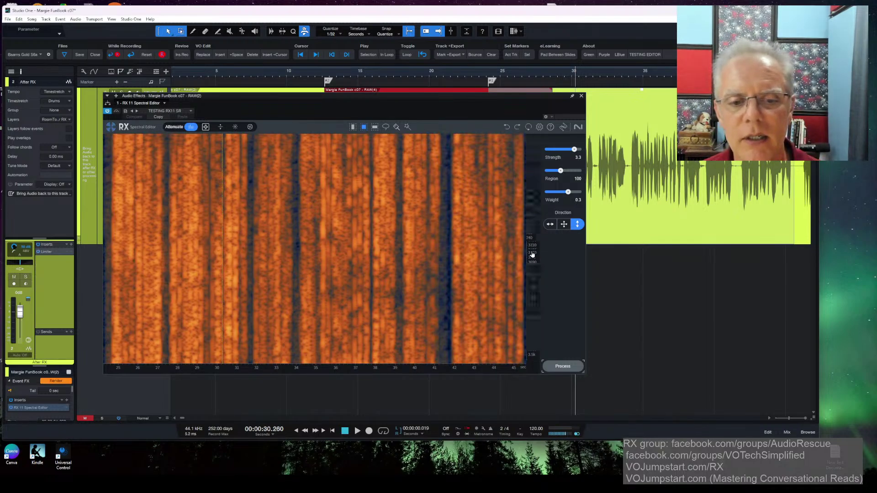
scroll(536, 249, down, 12)
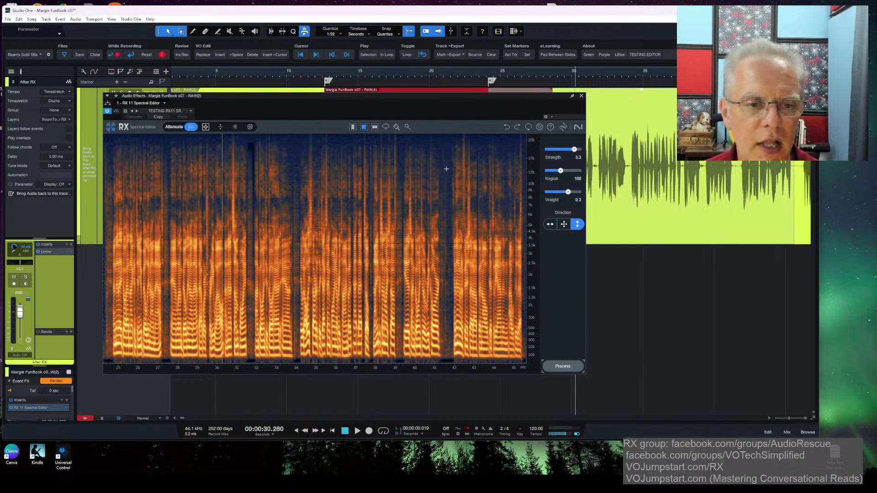
- Attenuate the two narrow vertical click noises at about 41.55 and 41.48 seconds in the pause and clear the selection
scroll(446, 169, up, 10)
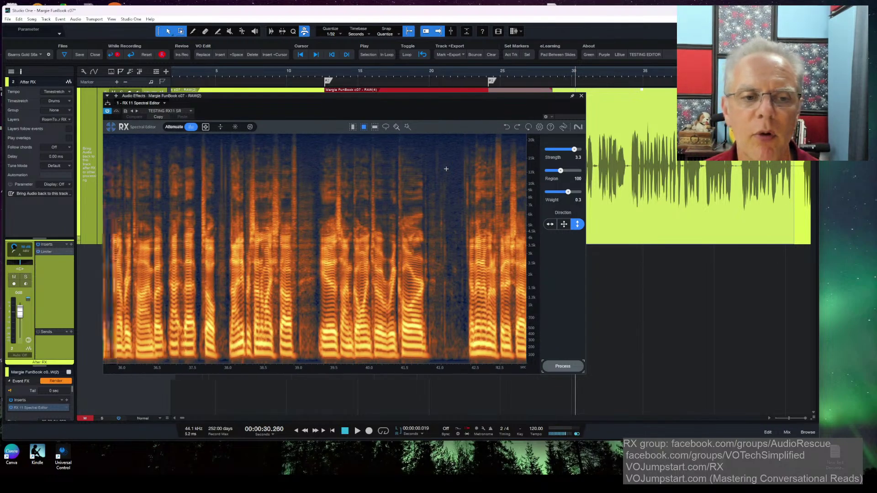
scroll(446, 169, up, 3)
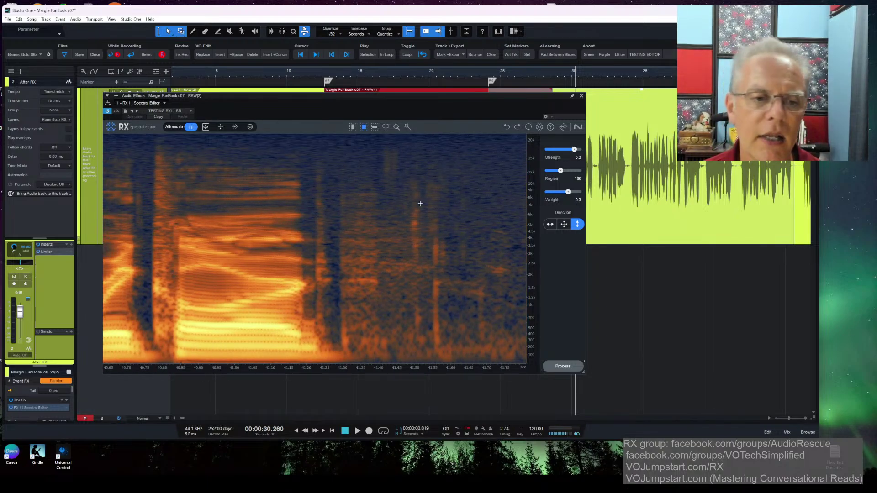
drag(433, 215, 443, 351)
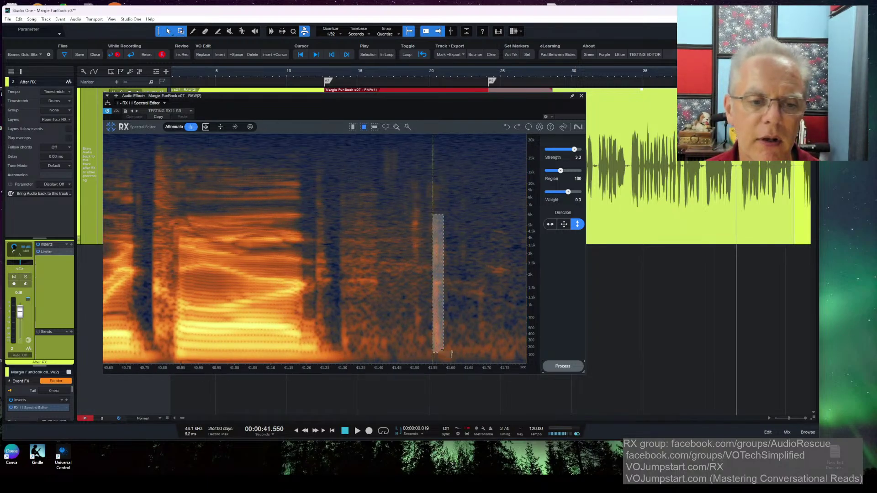
click(567, 369)
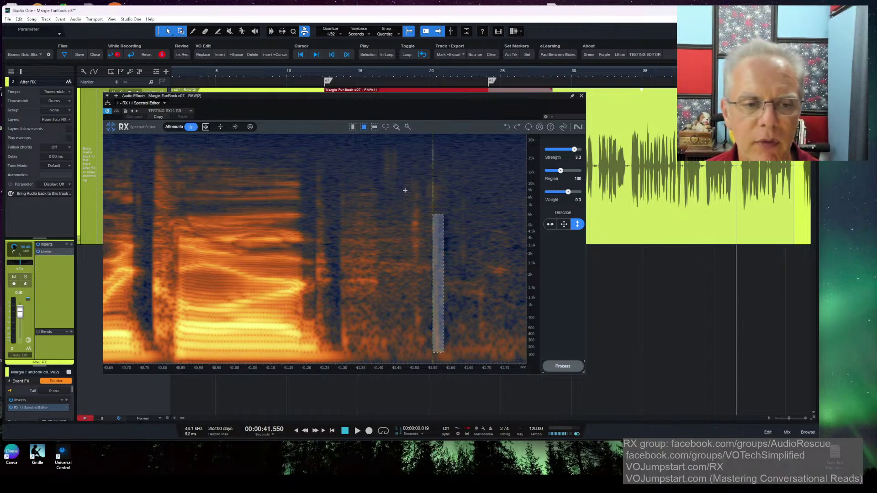
drag(407, 174, 420, 332)
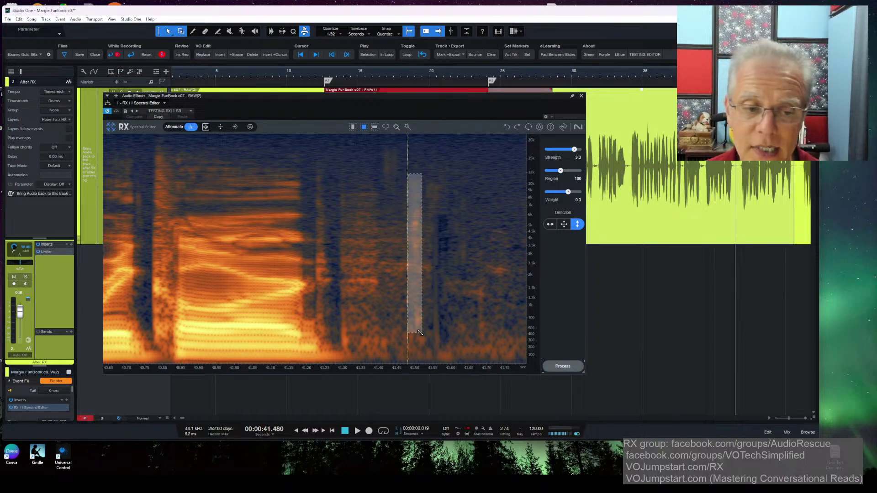
click(562, 369)
click(468, 248)
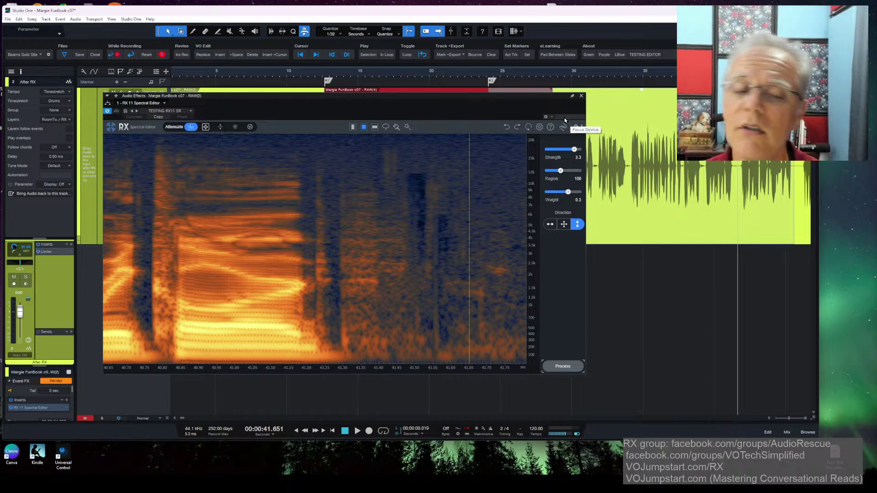
- Reposition the RX 11 Spectral Editor window over the arrangement, clear of the track header
mouse_move(442, 99)
mouse_down()
mouse_move(461, 96)
mouse_move(445, 96)
mouse_move(446, 87)
mouse_up()
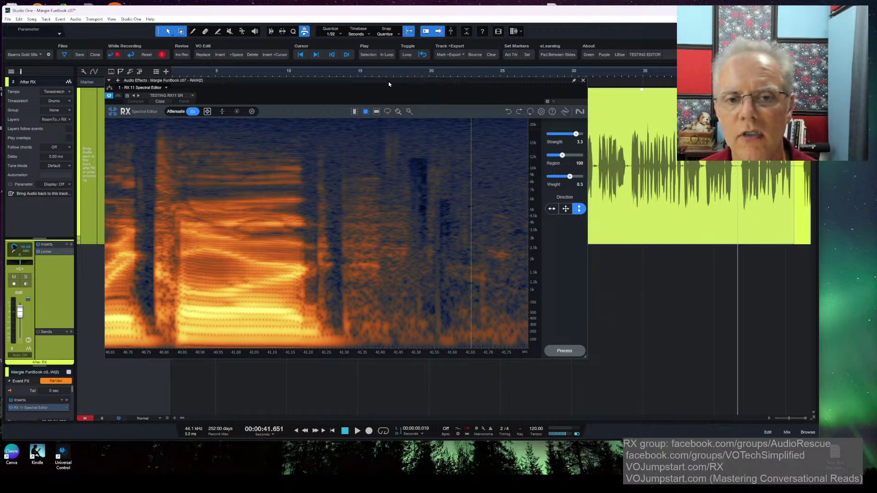
drag(505, 86, 522, 214)
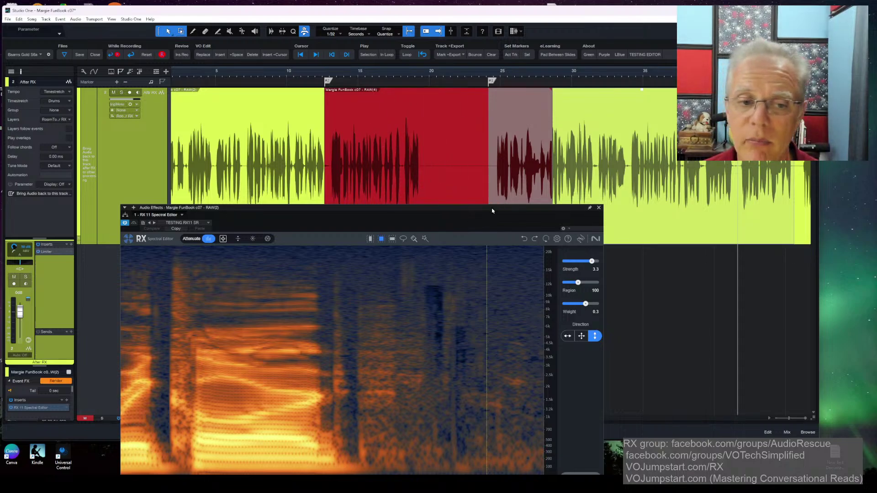
drag(475, 213, 568, 130)
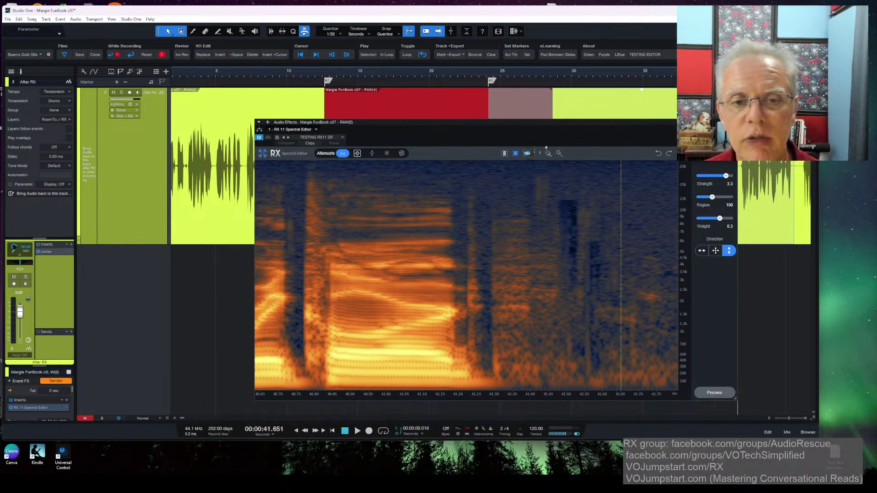
drag(571, 126, 543, 110)
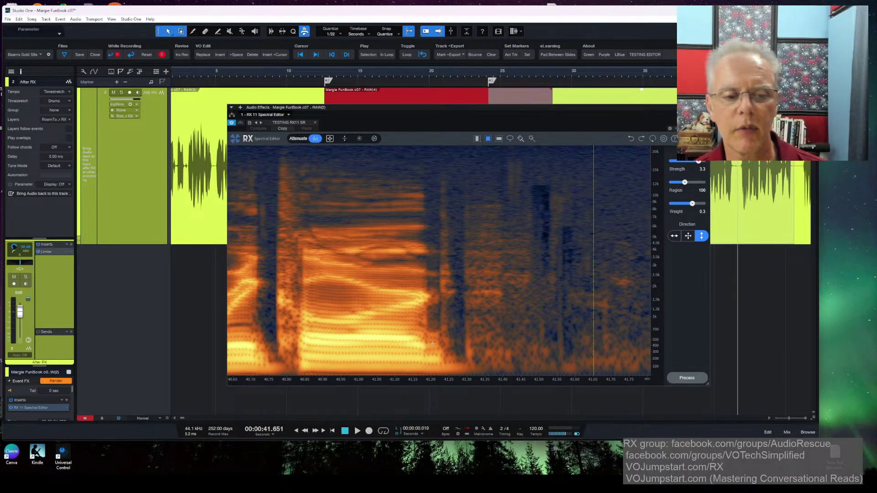
- Boost the region from about 32 to 38 seconds, between roughly 1.2k and 12k, with a Gain of 60 dB in the spectral editor
scroll(454, 385, down, 3)
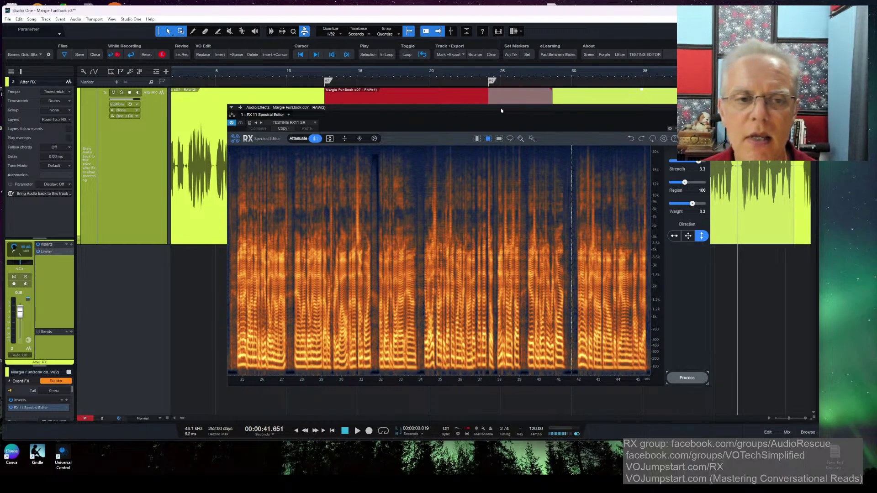
drag(380, 192, 502, 308)
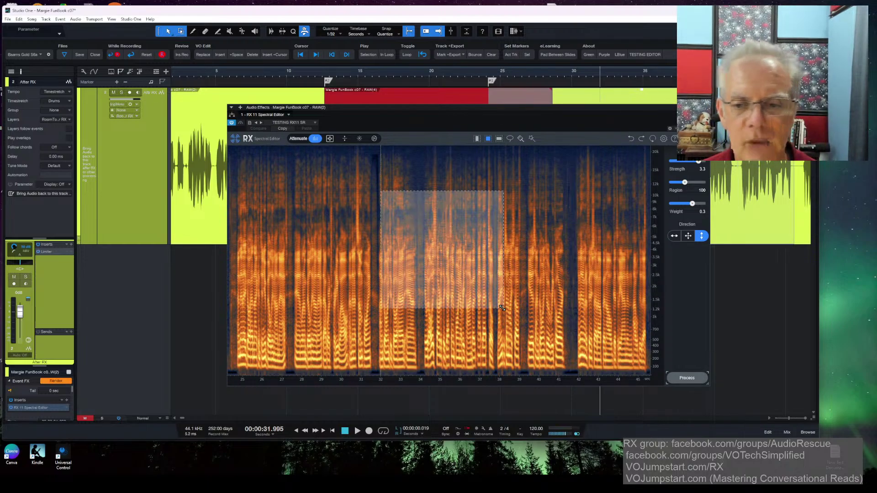
click(344, 138)
drag(692, 160, 708, 161)
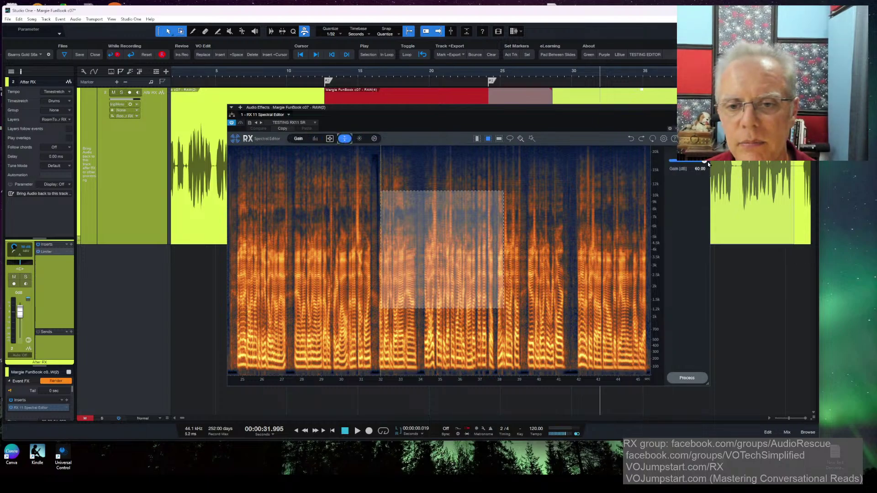
click(687, 378)
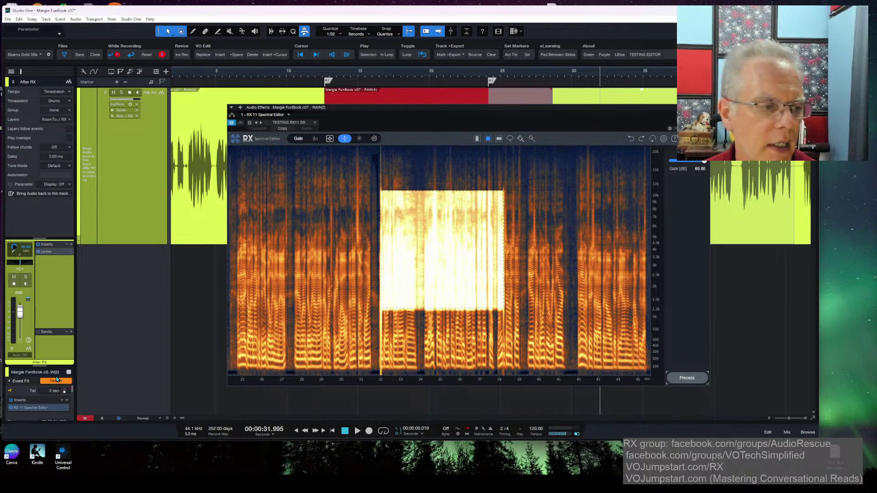
- Render the event's FX and check which event editor is assigned to the rendered event, leaving it at No Event Editor
click(69, 382)
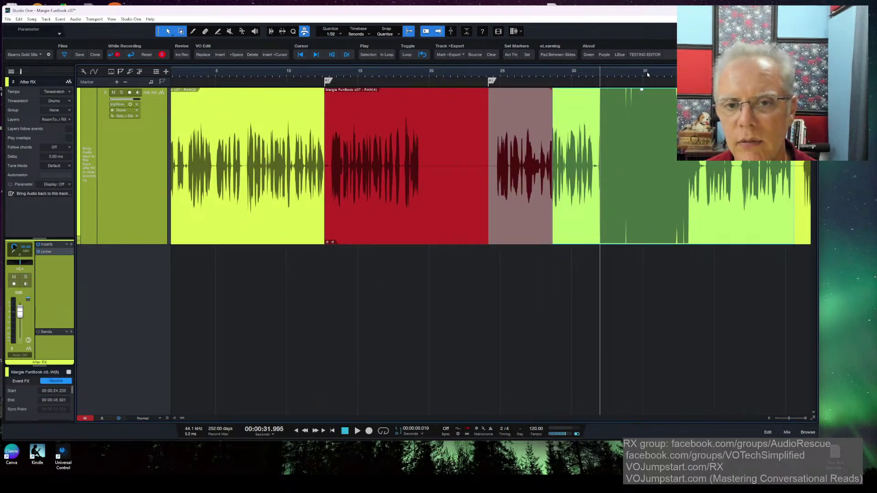
drag(646, 72, 348, 76)
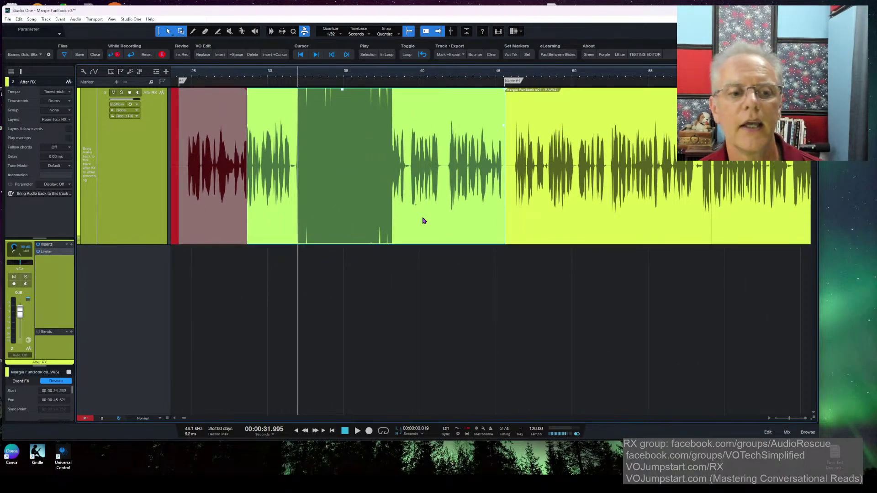
right_click(427, 232)
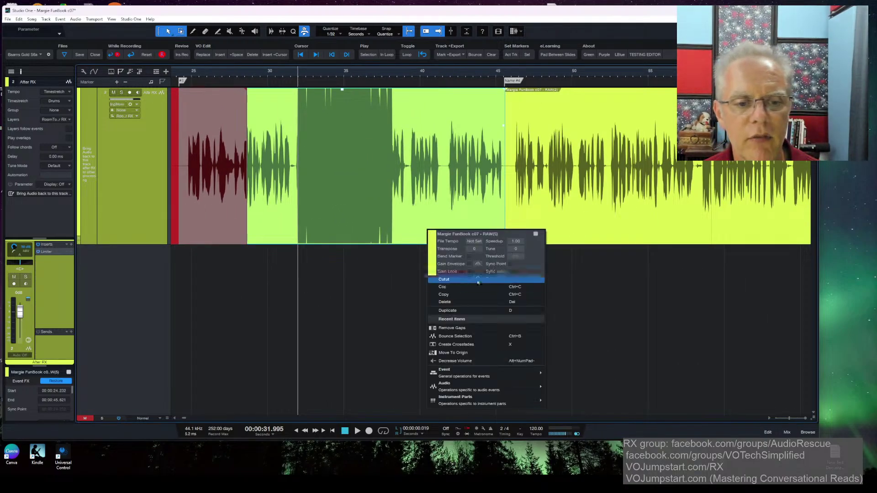
mouse_move(524, 281)
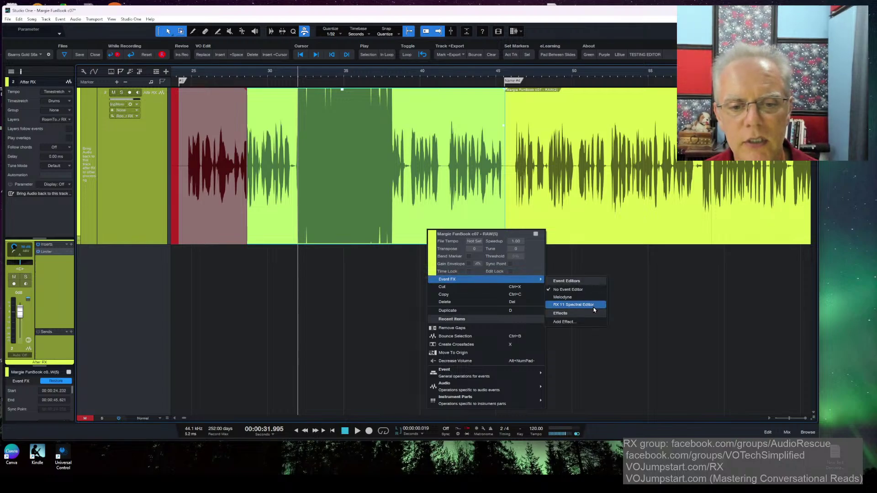
click(585, 291)
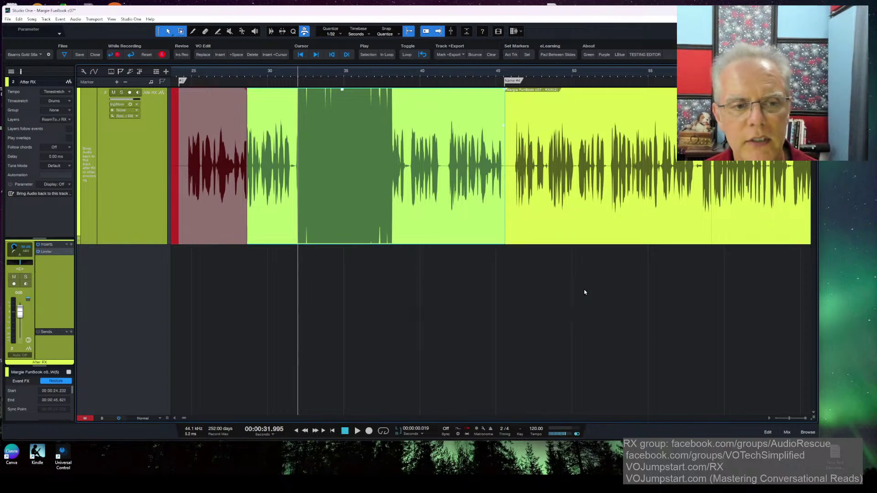
- Restore the rendered event to its unrendered state and set its event editor to No Event Editor
click(57, 381)
right_click(387, 233)
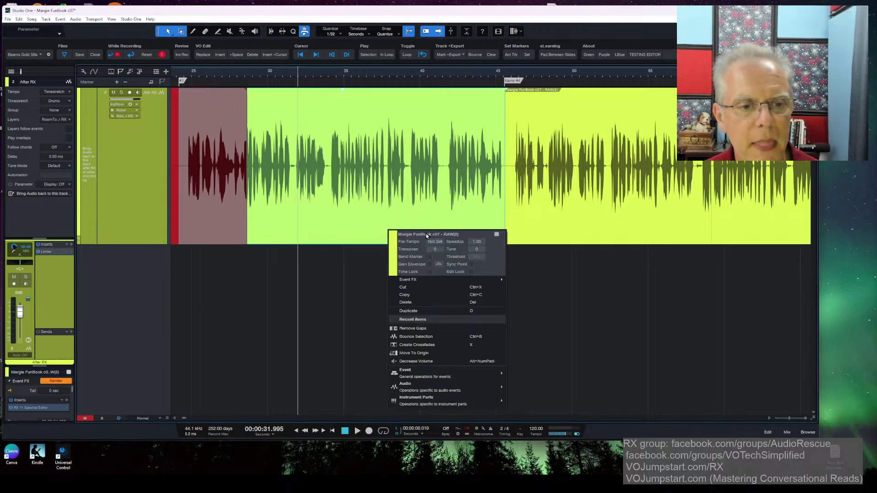
mouse_move(482, 280)
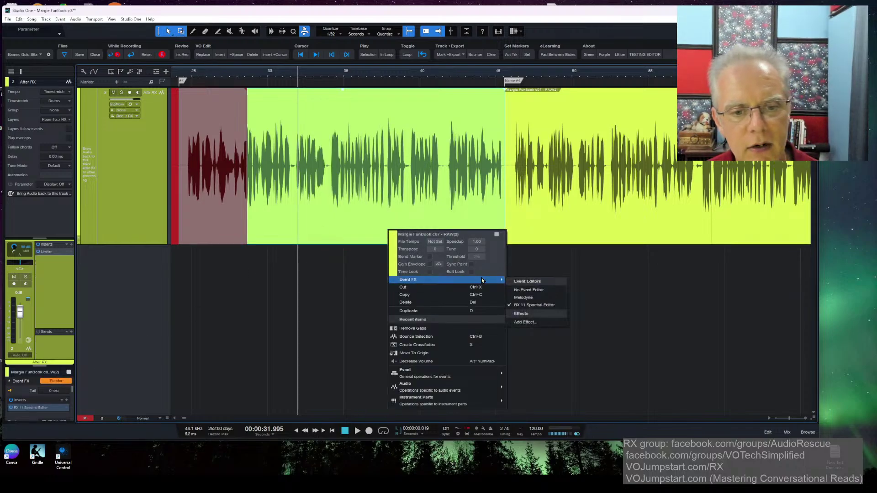
click(528, 290)
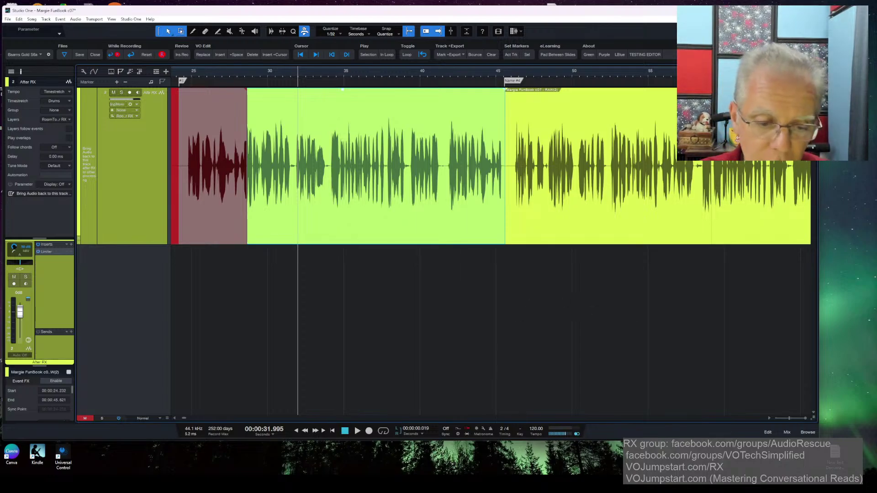
- Switch to Chrome and view the RX JumpStart V2 page and the Izotope RX Audio Rescue and VO Tech Simplified Facebook groups
mouse_move(446, 484)
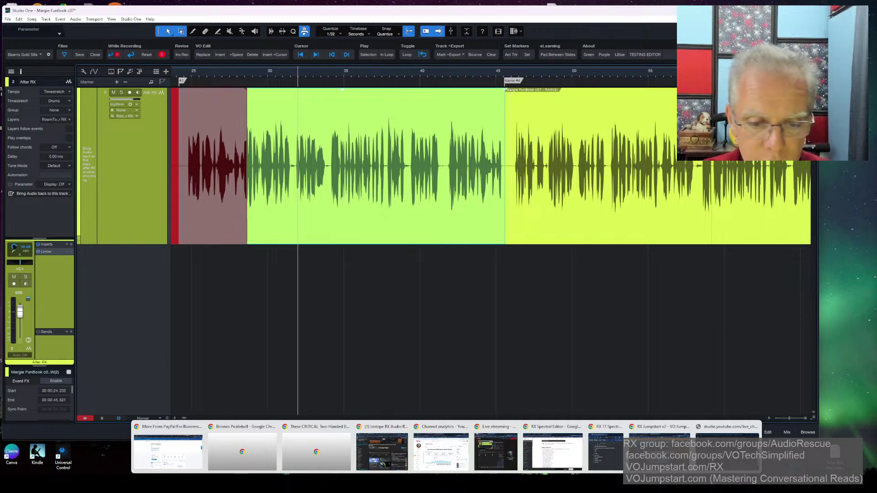
click(662, 451)
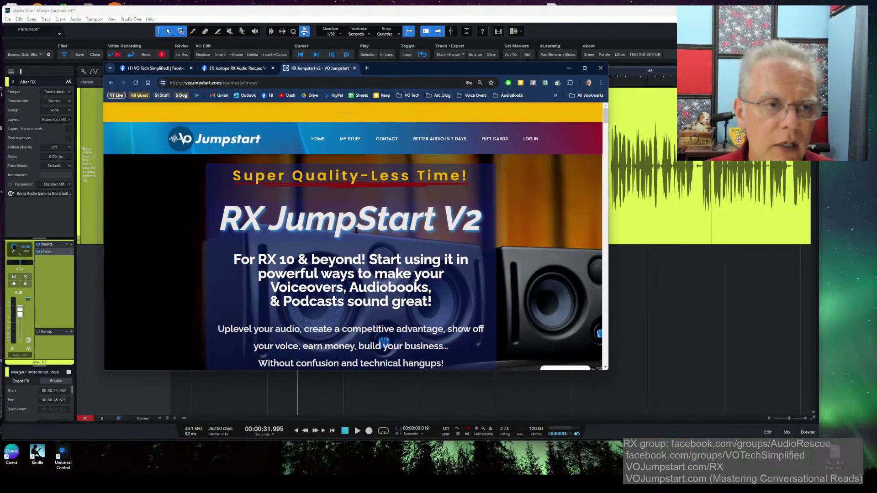
click(248, 69)
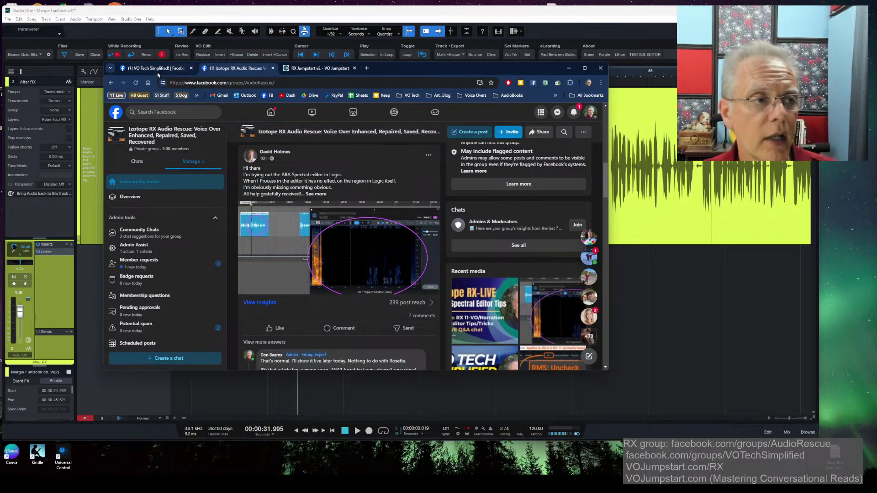
click(154, 69)
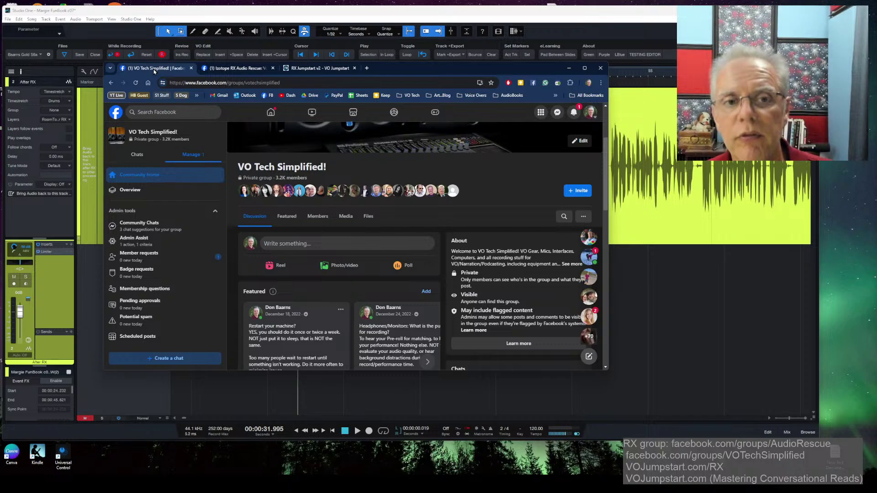